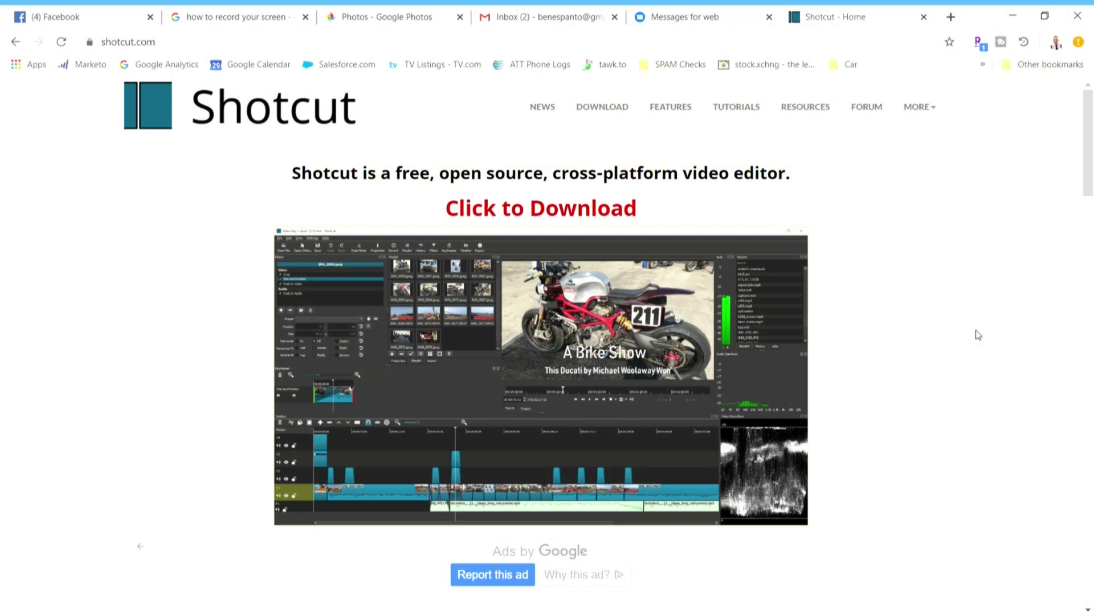
# Step: Scroll down the shotcut.com home page past its screenshot
pyautogui.scroll(-4, 976, 333)
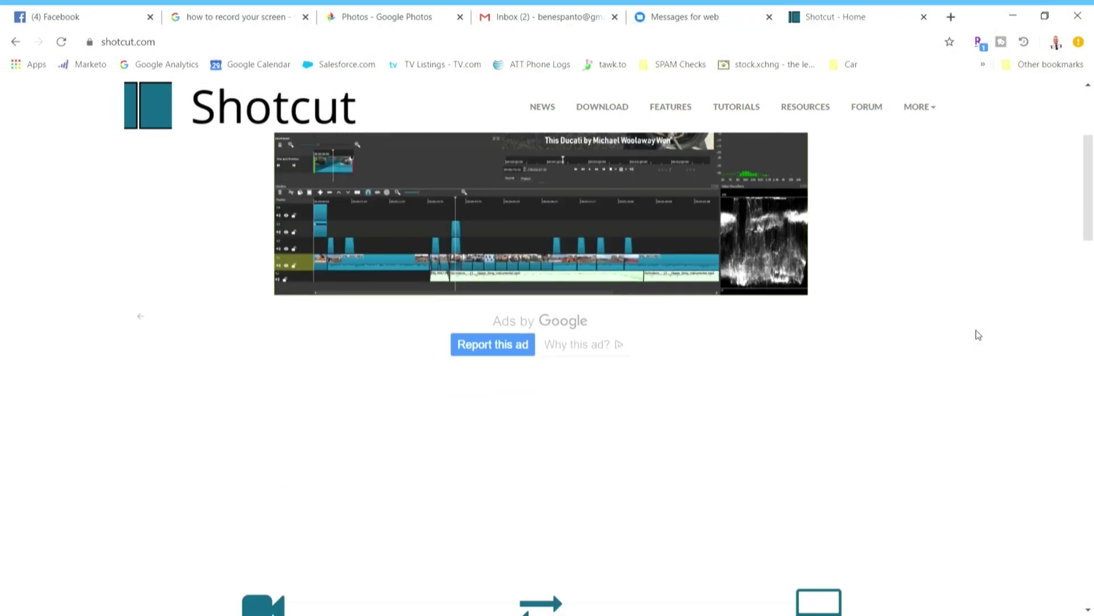
pyautogui.scroll(-5, 978, 335)
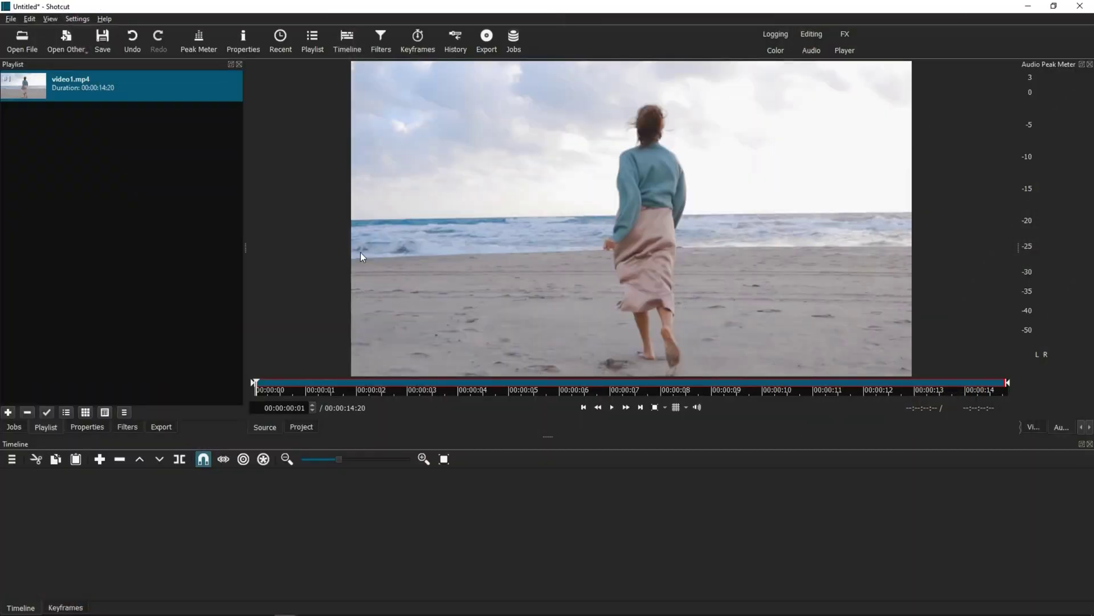
pyautogui.click(104, 21)
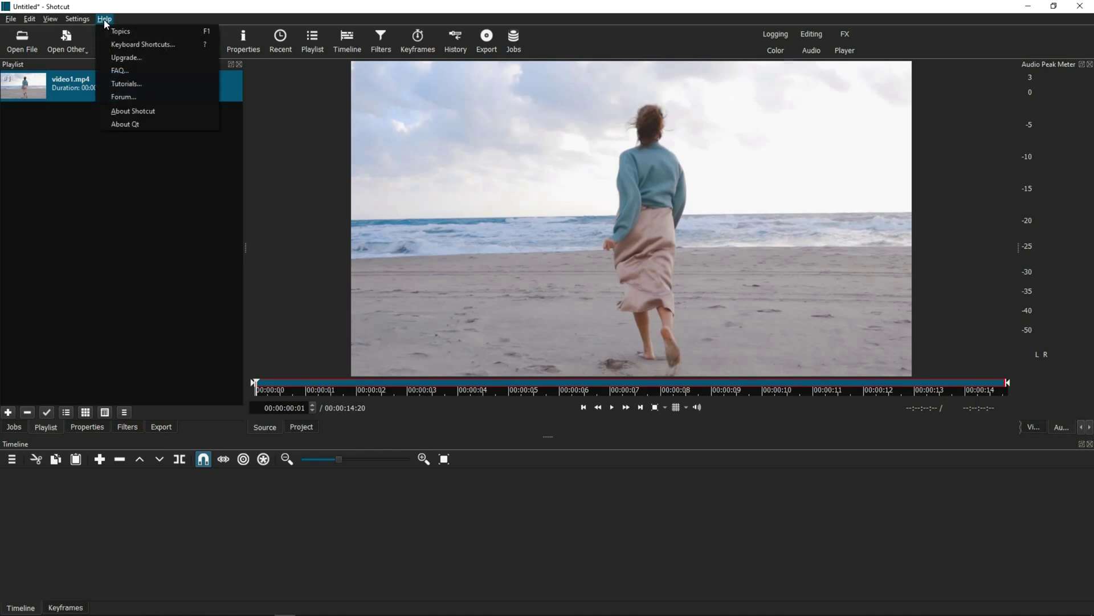
pyautogui.click(136, 110)
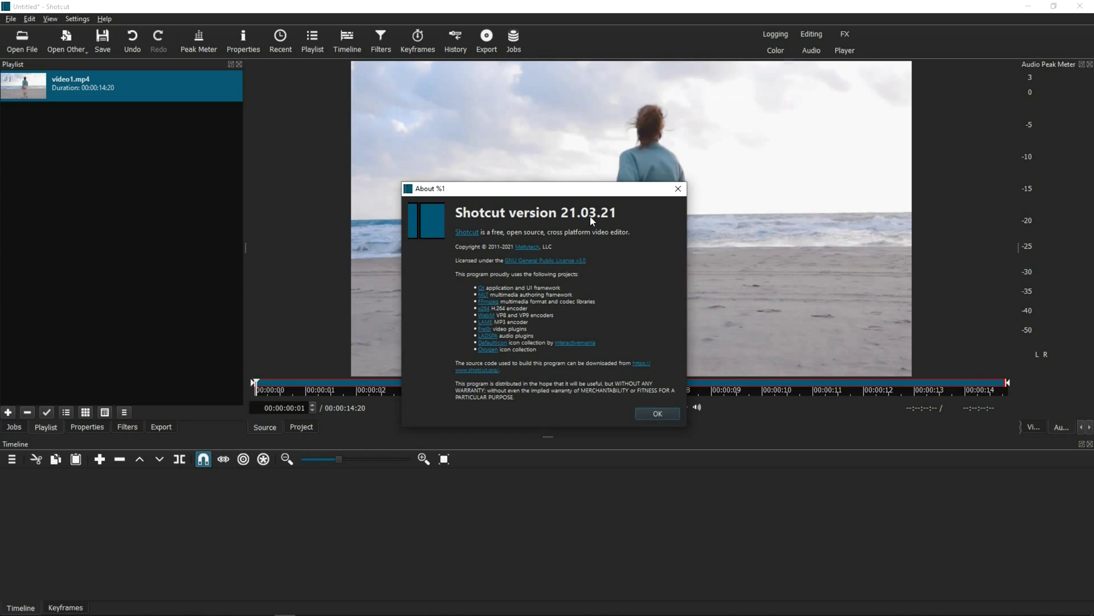
pyautogui.click(662, 412)
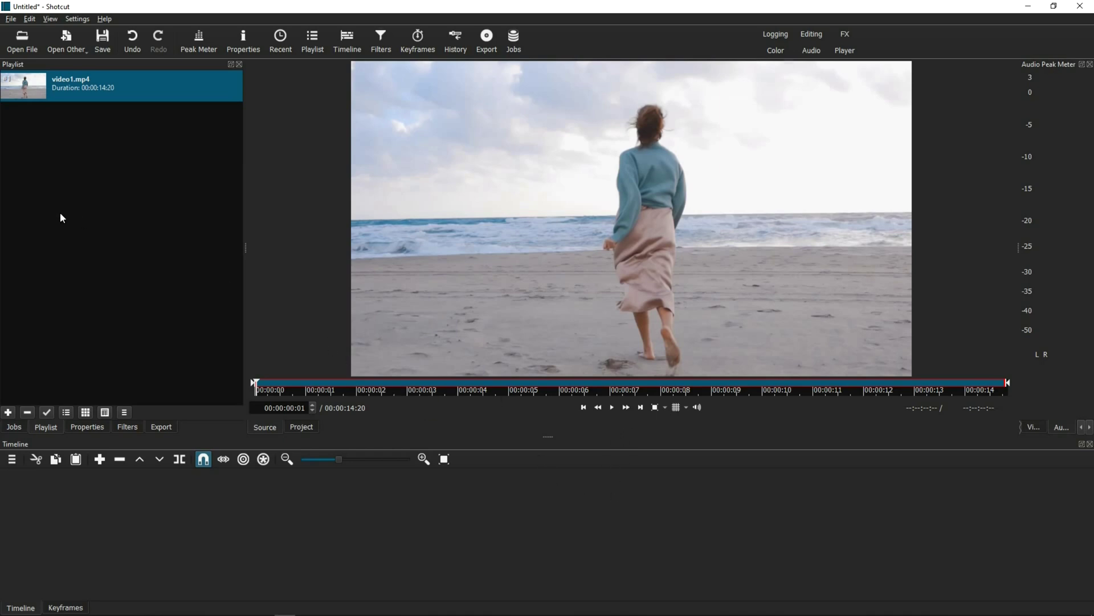
pyautogui.moveTo(28, 89); pyautogui.dragTo(128, 500)
# Step: Preview the beach clip from about 4 to 7 seconds, then show its empty filter list
pyautogui.click(140, 495)
pyautogui.click(612, 407)
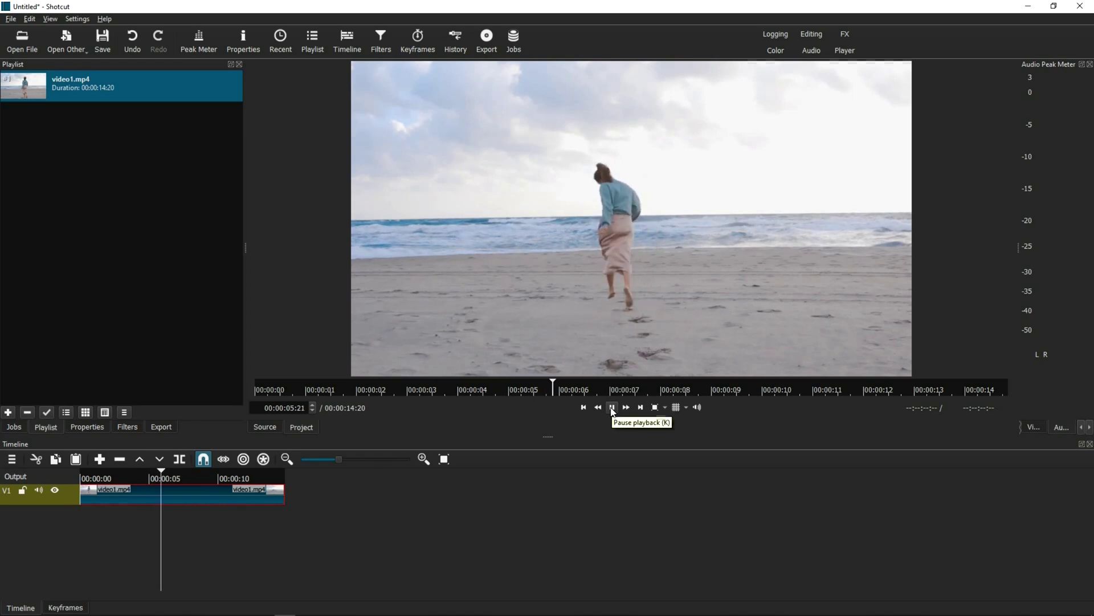
pyautogui.click(612, 407)
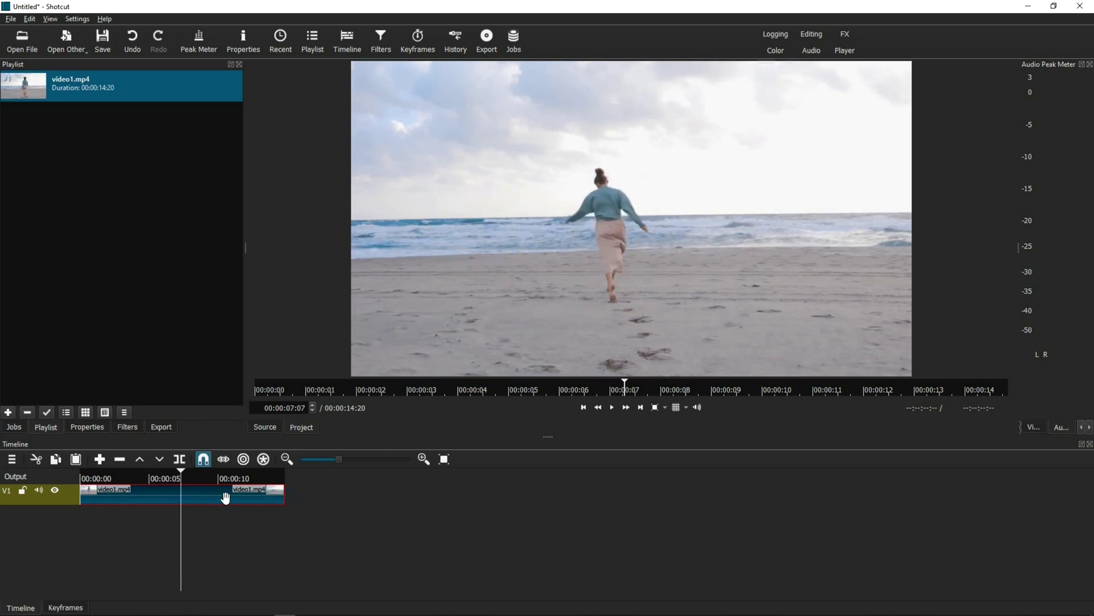
pyautogui.scroll(3, 225, 498)
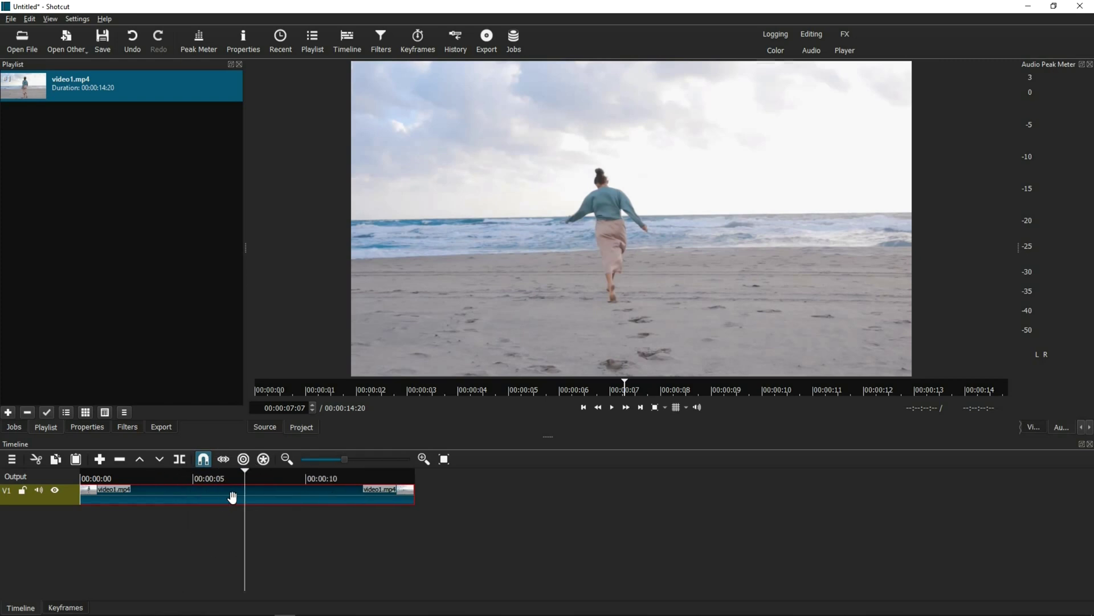
pyautogui.click(127, 427)
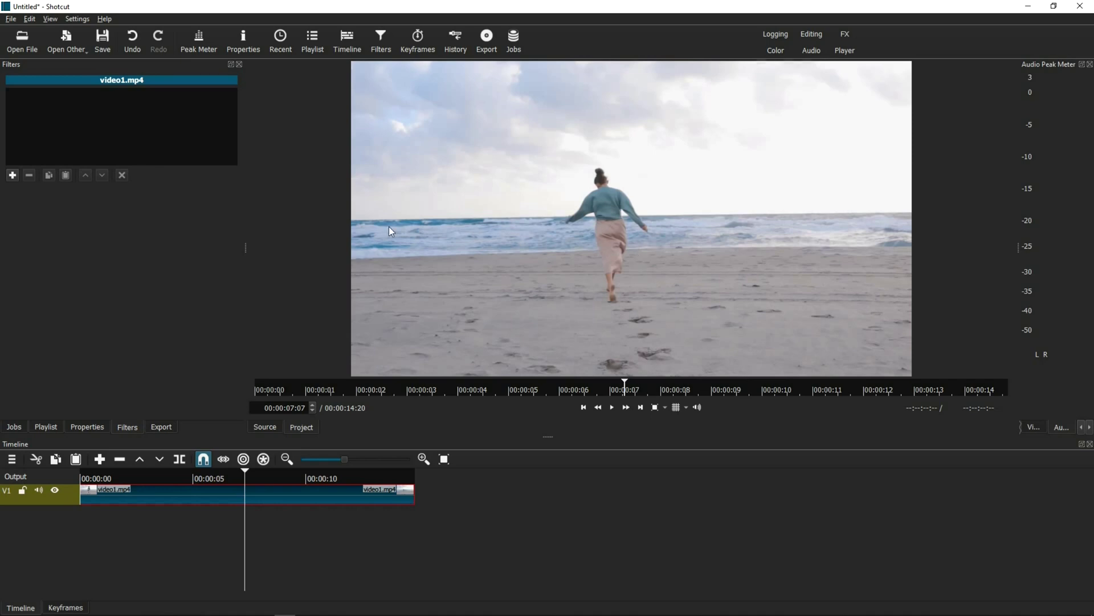
# Step: Add a LUT (3D) filter to the clip and load McKinnon 75.CUBE into it
pyautogui.click(13, 176)
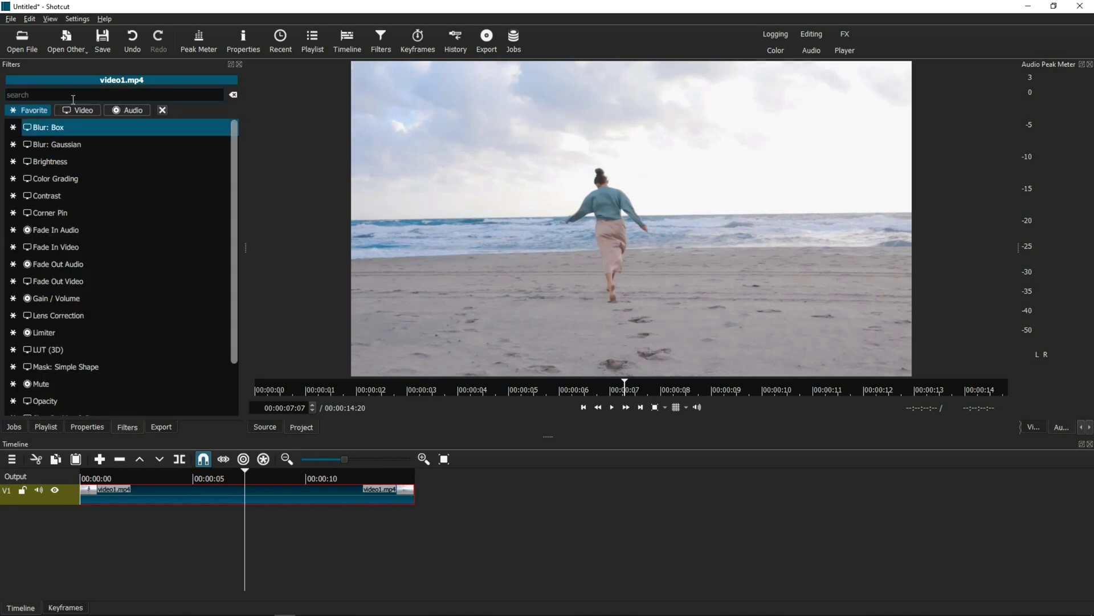
pyautogui.write('lut')
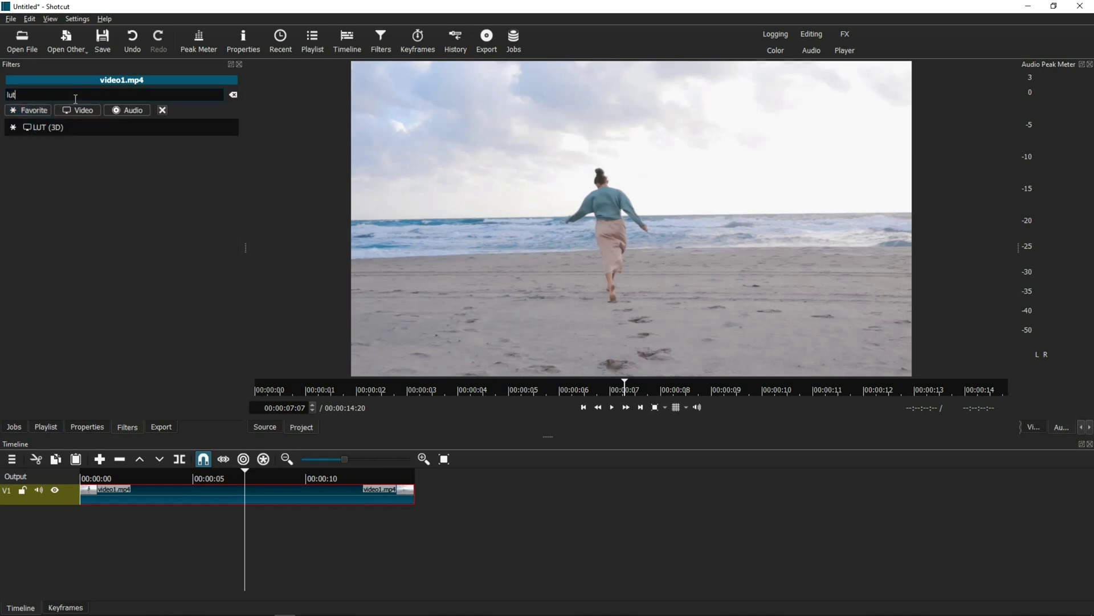
pyautogui.click(50, 128)
pyautogui.click(42, 192)
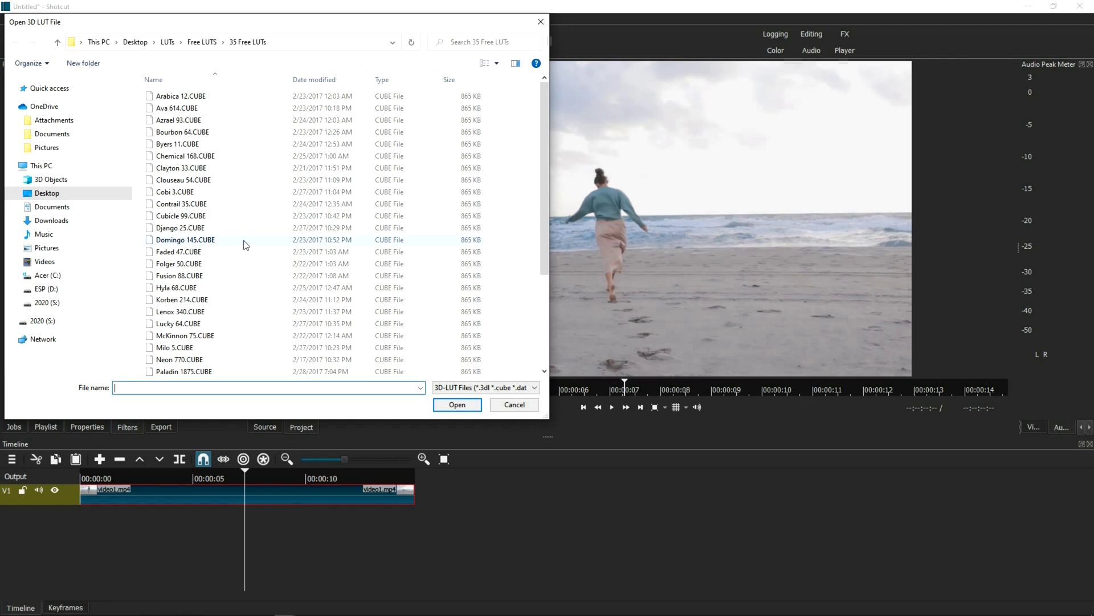
pyautogui.scroll(-3, 245, 239)
pyautogui.scroll(-1, 245, 238)
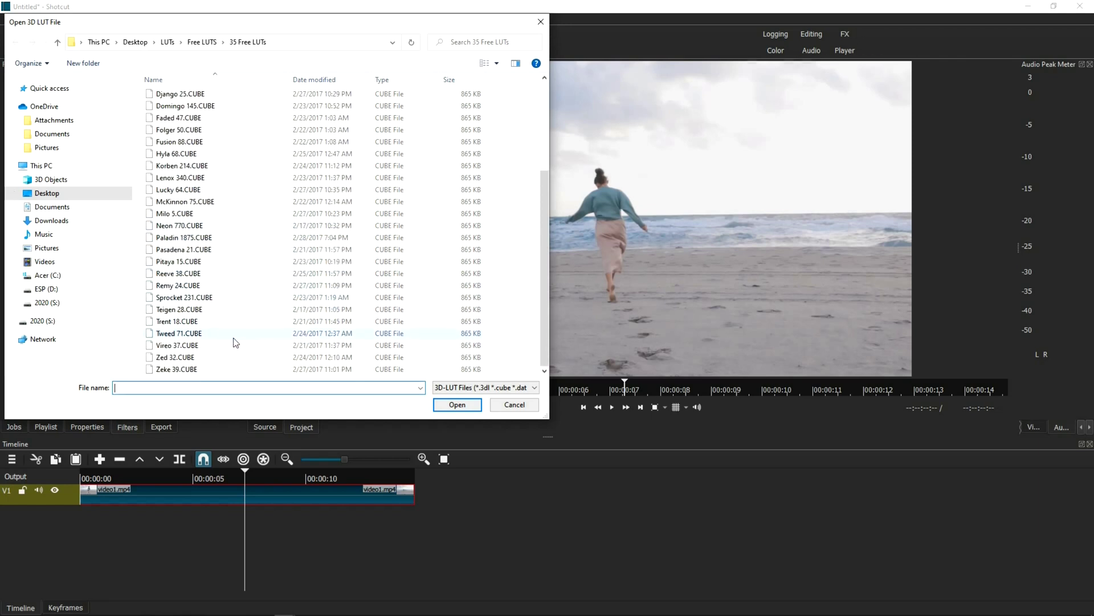
pyautogui.doubleClick(176, 202)
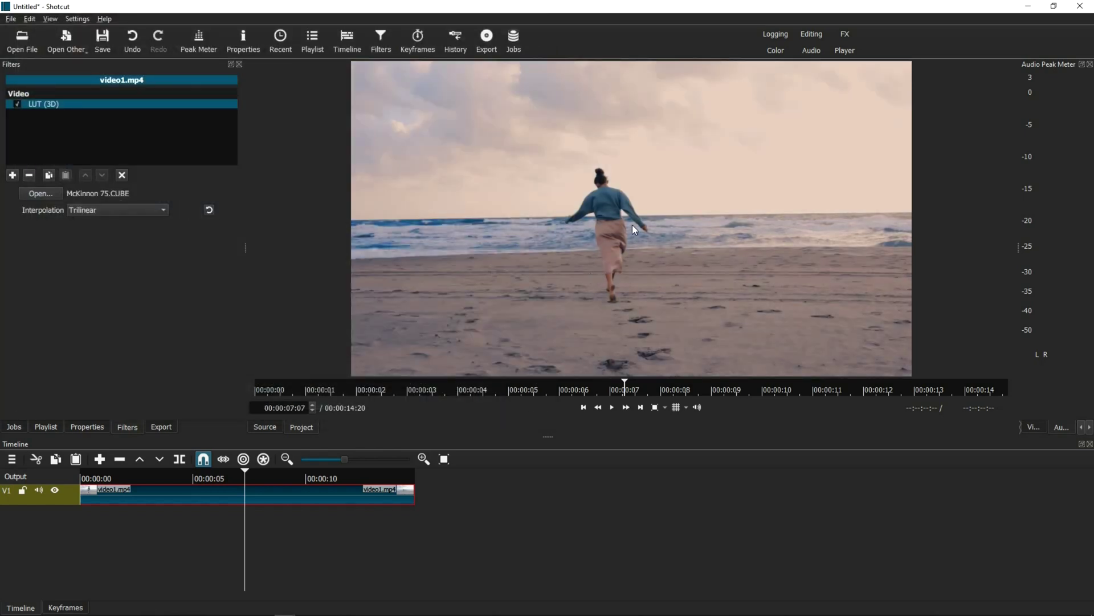
pyautogui.click(17, 105)
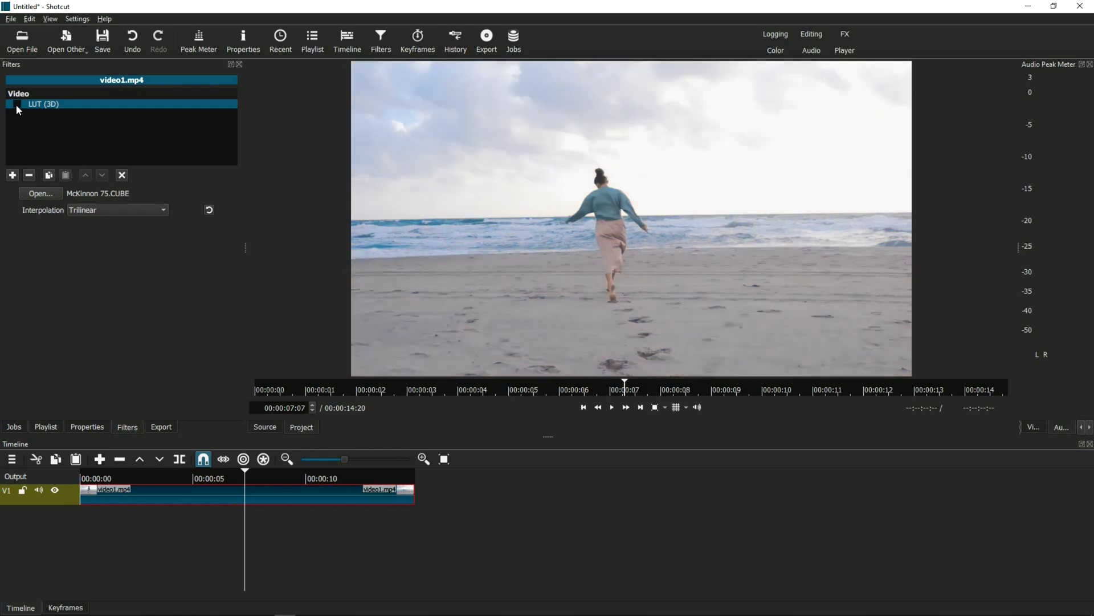
pyautogui.click(17, 105)
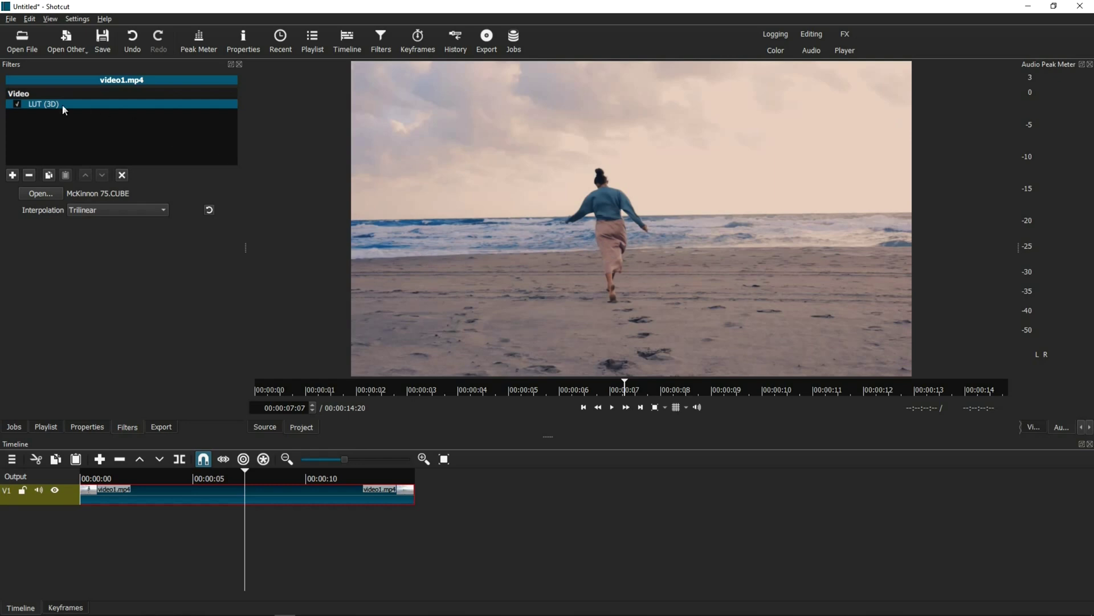
pyautogui.click(42, 104)
pyautogui.click(29, 175)
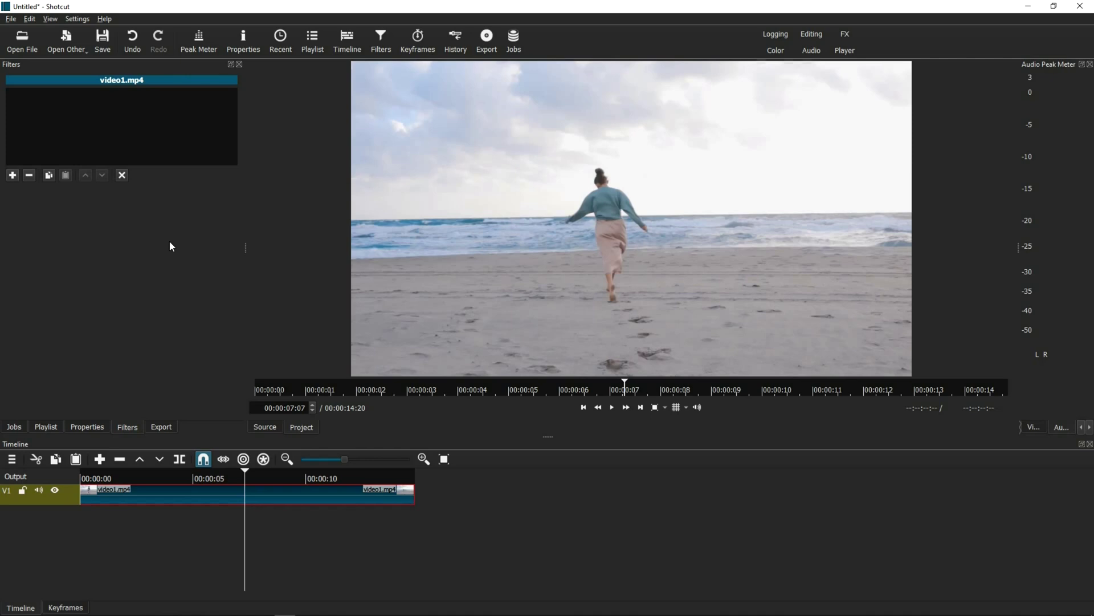
# Step: Preview the ungraded clip to about 9 seconds, then search the filter list for 'mask'
pyautogui.click(254, 477)
pyautogui.click(613, 408)
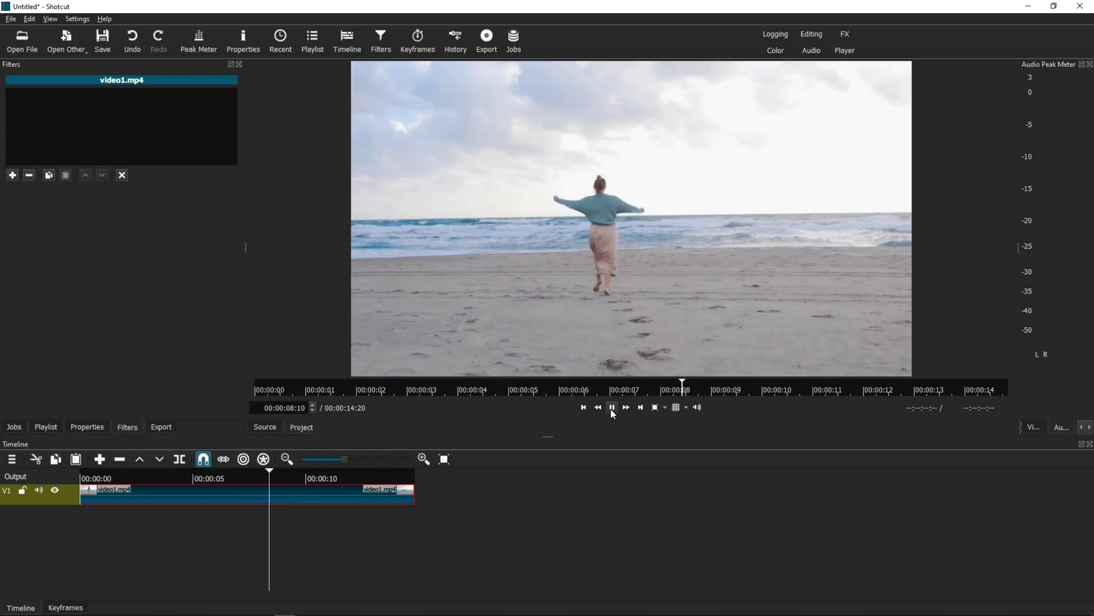
pyautogui.click(613, 408)
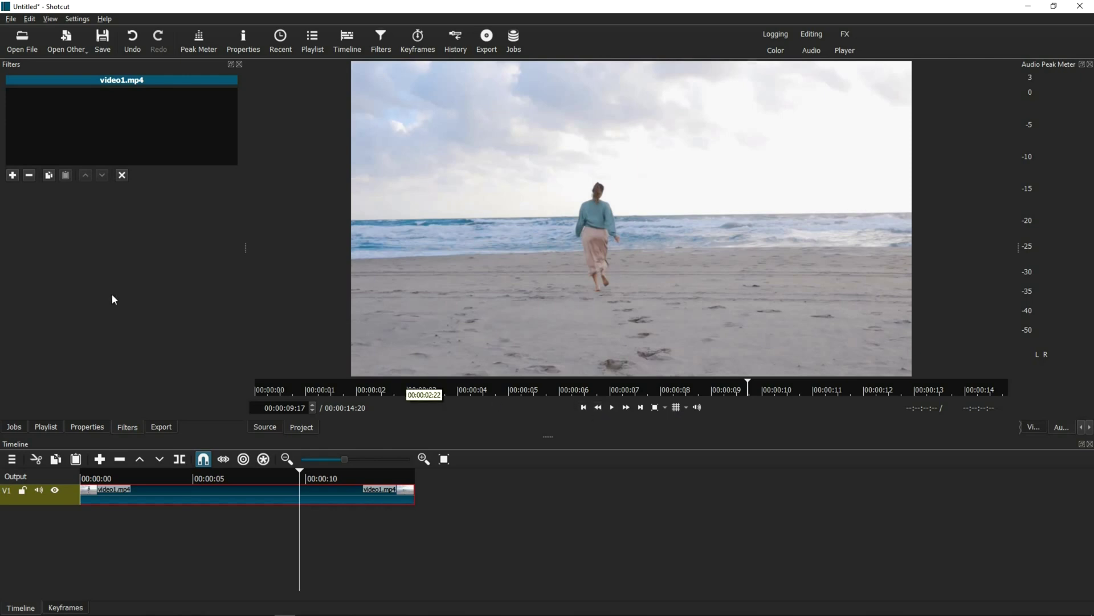
pyautogui.click(12, 175)
pyautogui.write('mask')
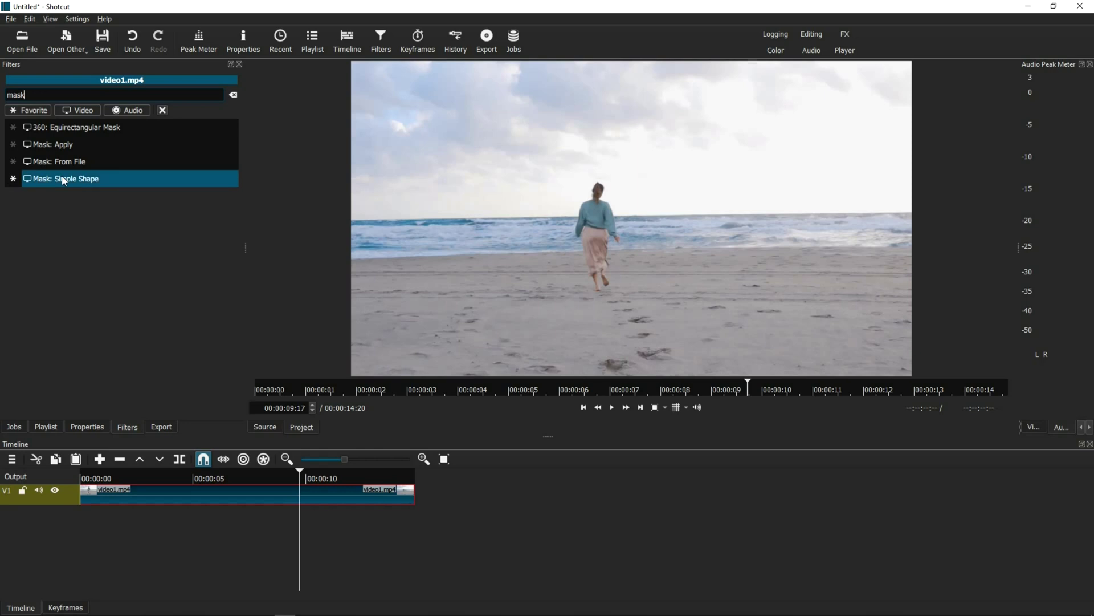
# Step: Add Mask: Simple Shape and stretch its rectangle to 100% width and 100% height
pyautogui.click(60, 179)
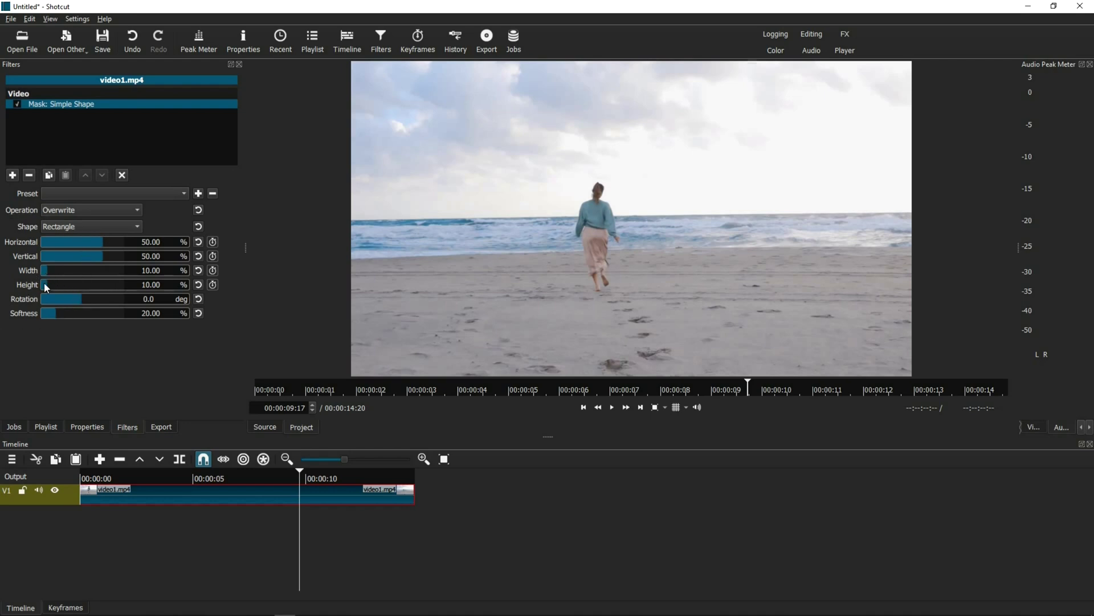
pyautogui.moveTo(45, 271); pyautogui.dragTo(139, 283)
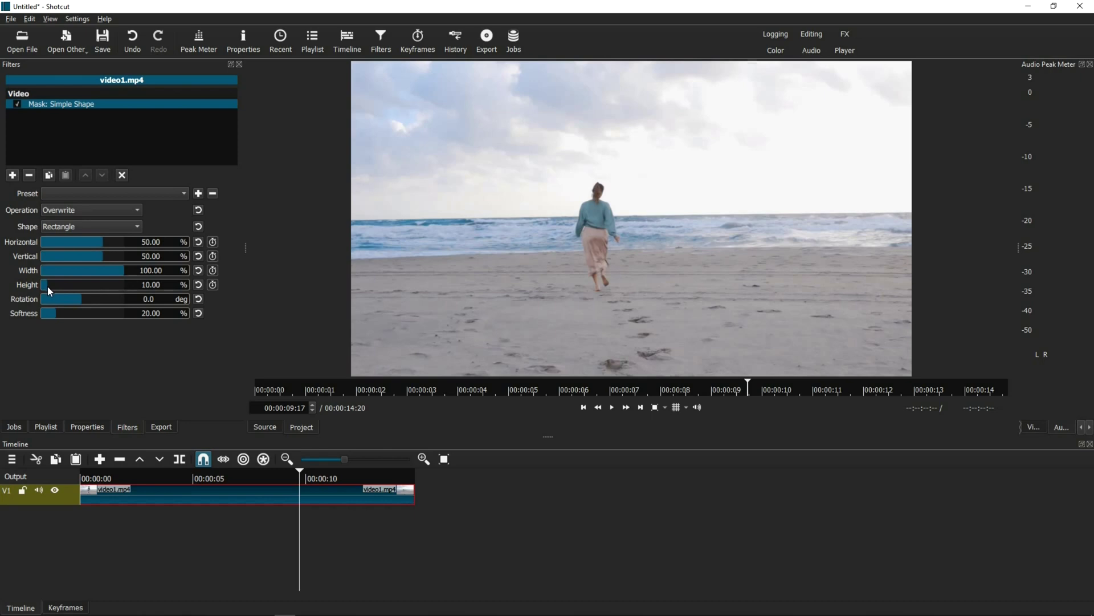
pyautogui.moveTo(47, 286); pyautogui.dragTo(146, 297)
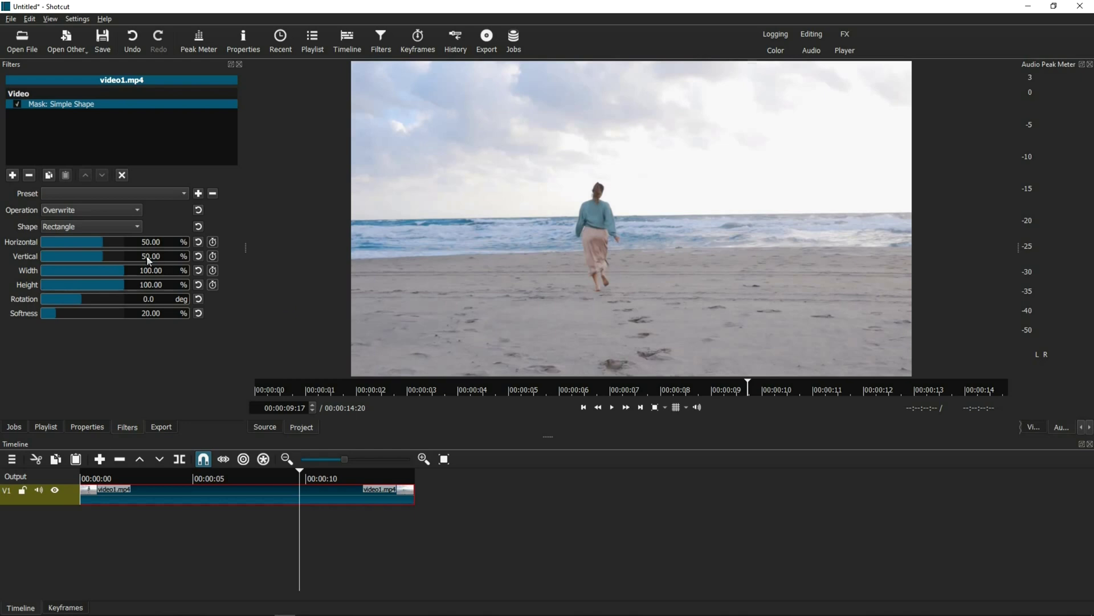
pyautogui.click(12, 175)
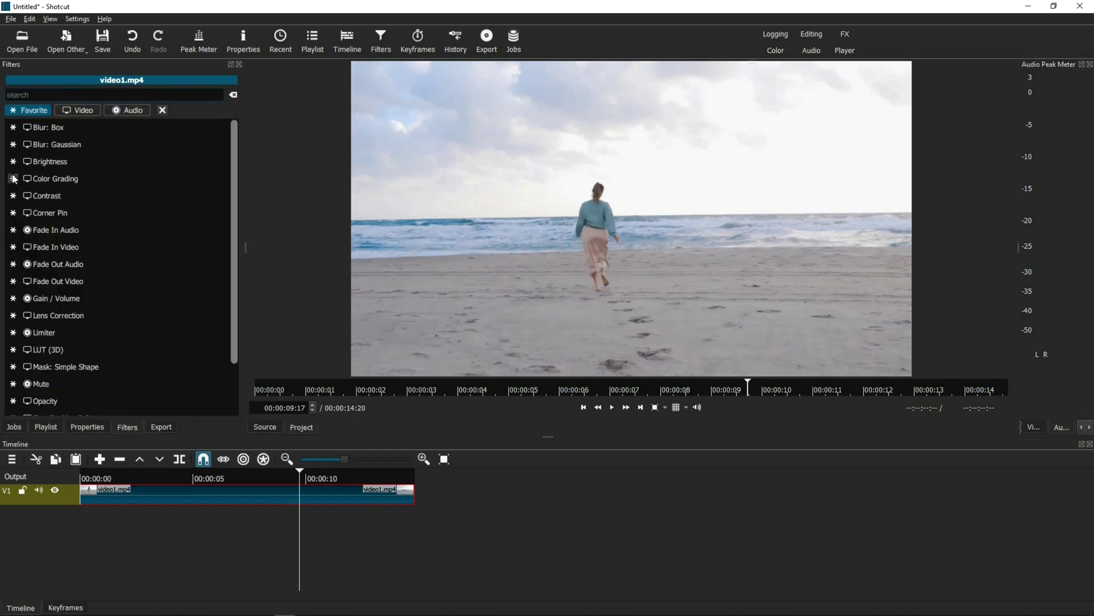
# Step: Add an Opacity filter below Mask: Simple Shape, leaving its level at 100%
pyautogui.write('opacity')
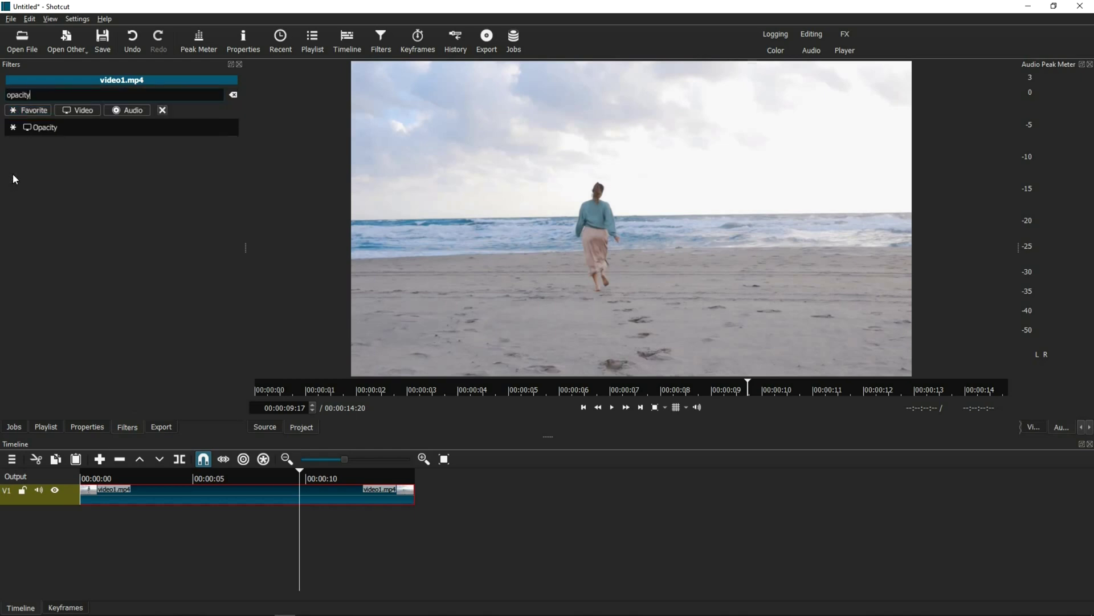
pyautogui.click(40, 131)
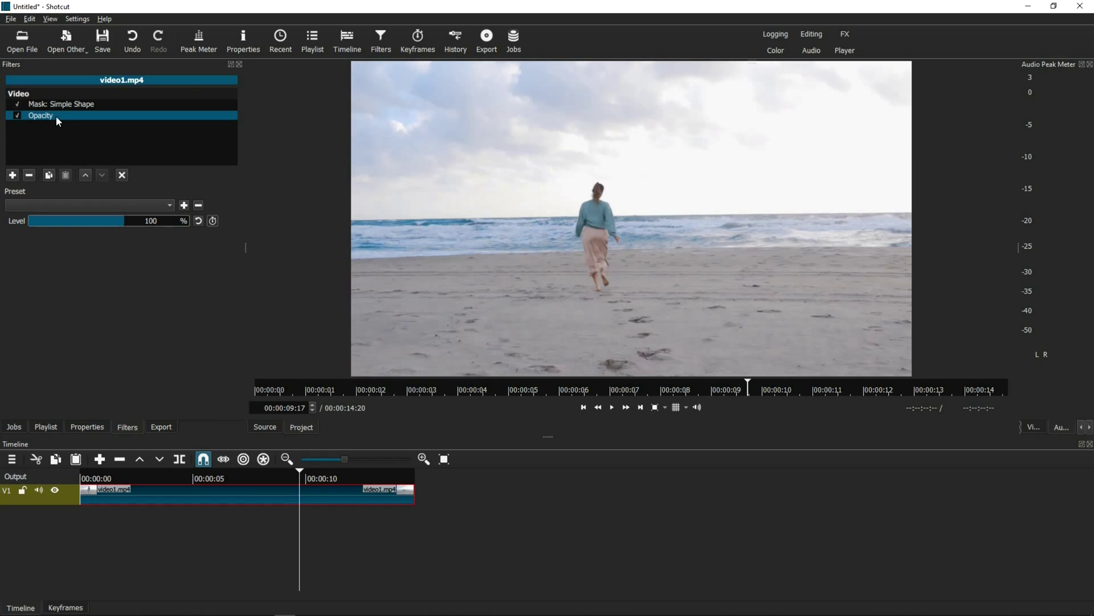
# Step: Add a LUT (3D) filter after Opacity and load Bourbon 64.CUBE into it
pyautogui.click(13, 176)
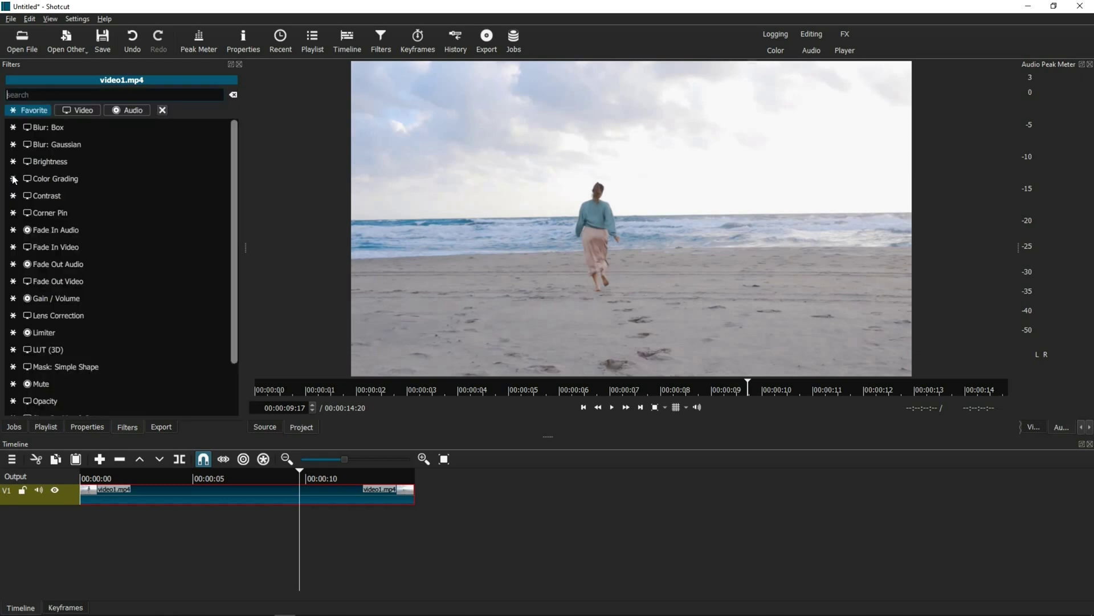
pyautogui.click(72, 94)
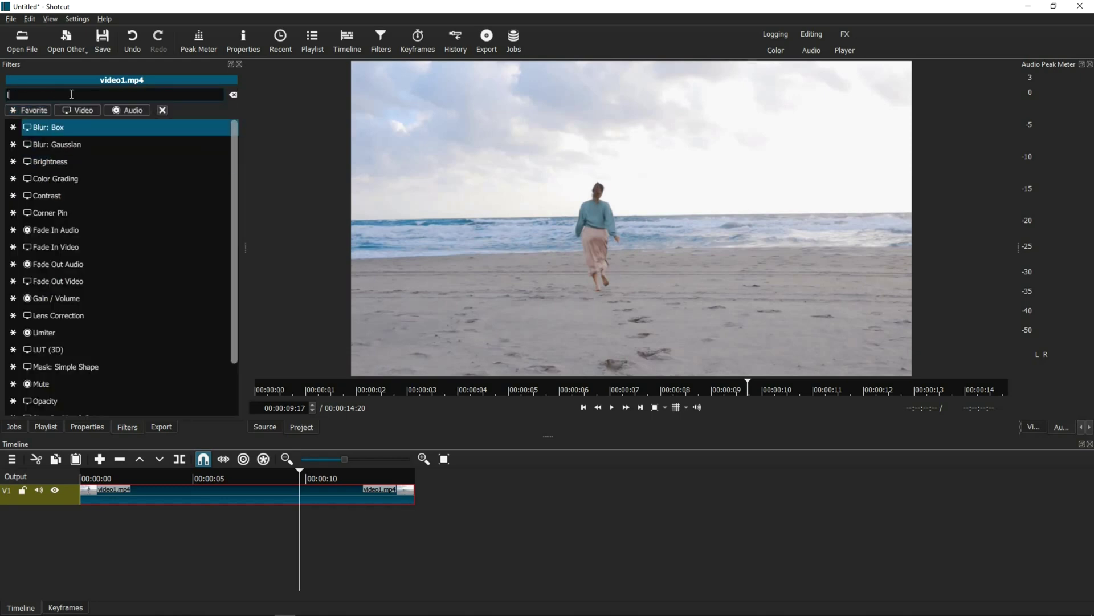
pyautogui.write('lut')
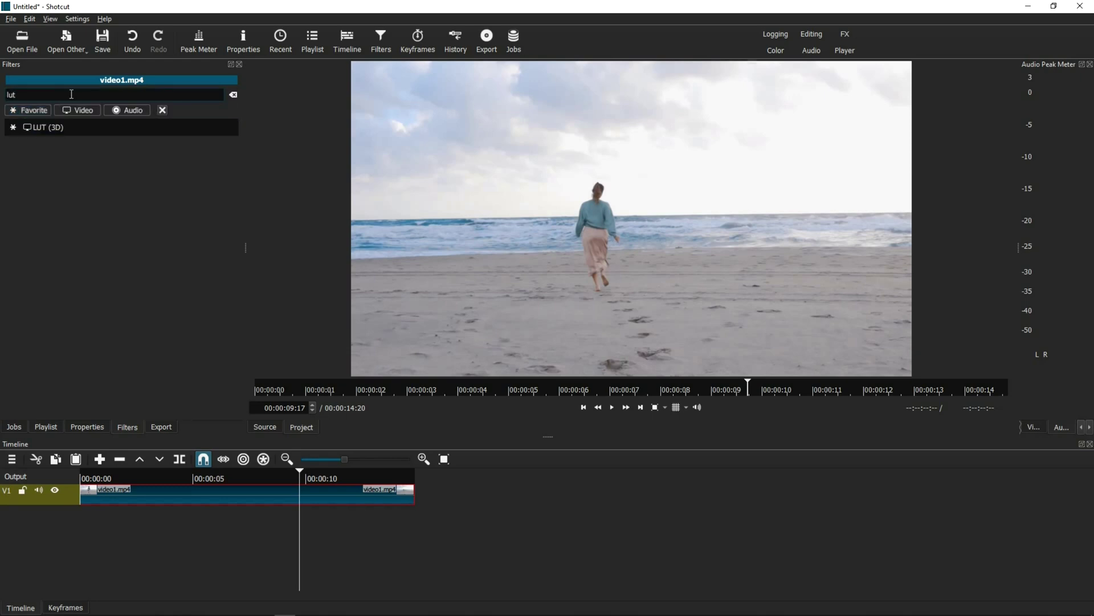
pyautogui.click(43, 127)
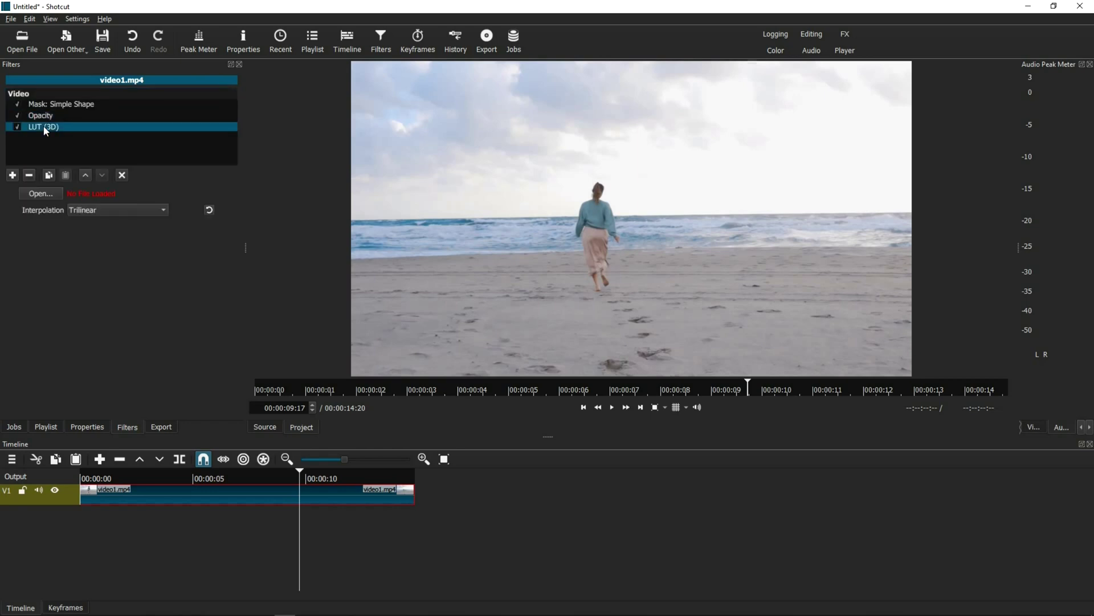
pyautogui.click(41, 194)
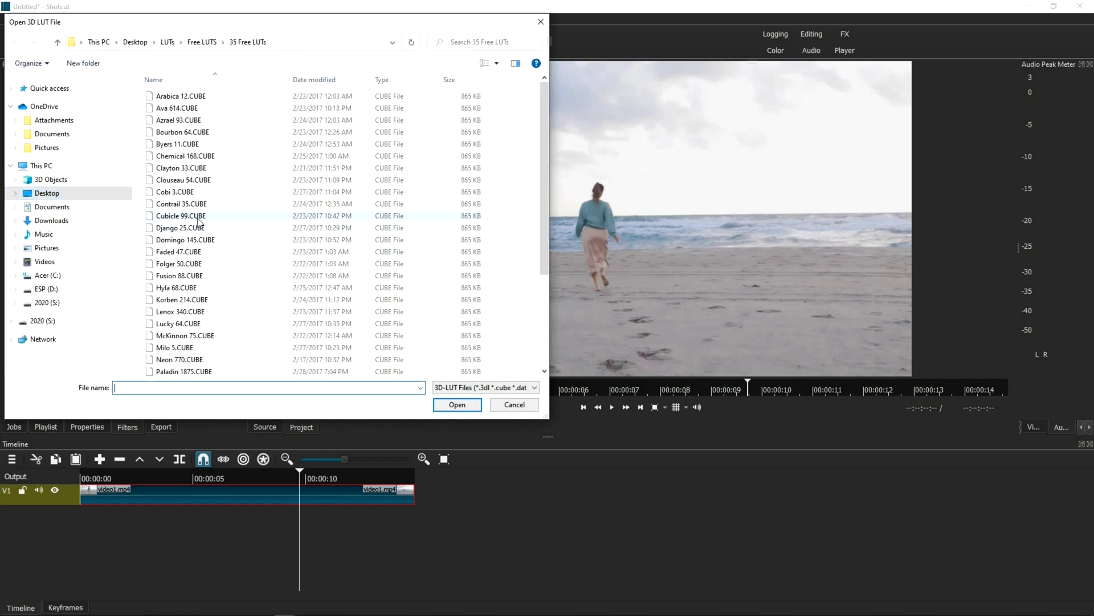
pyautogui.doubleClick(182, 132)
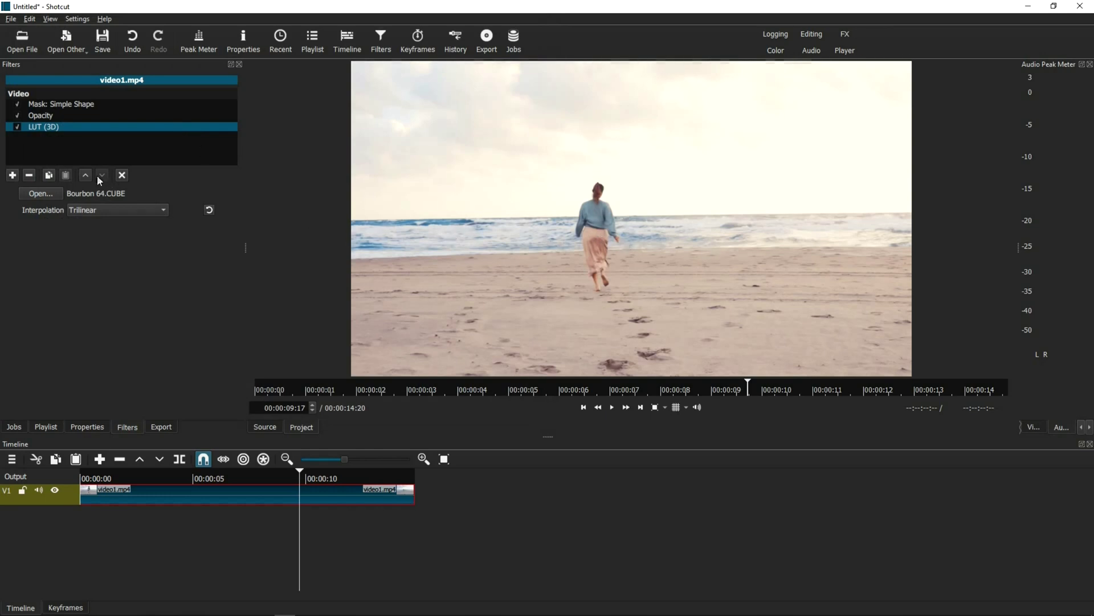
pyautogui.click(12, 176)
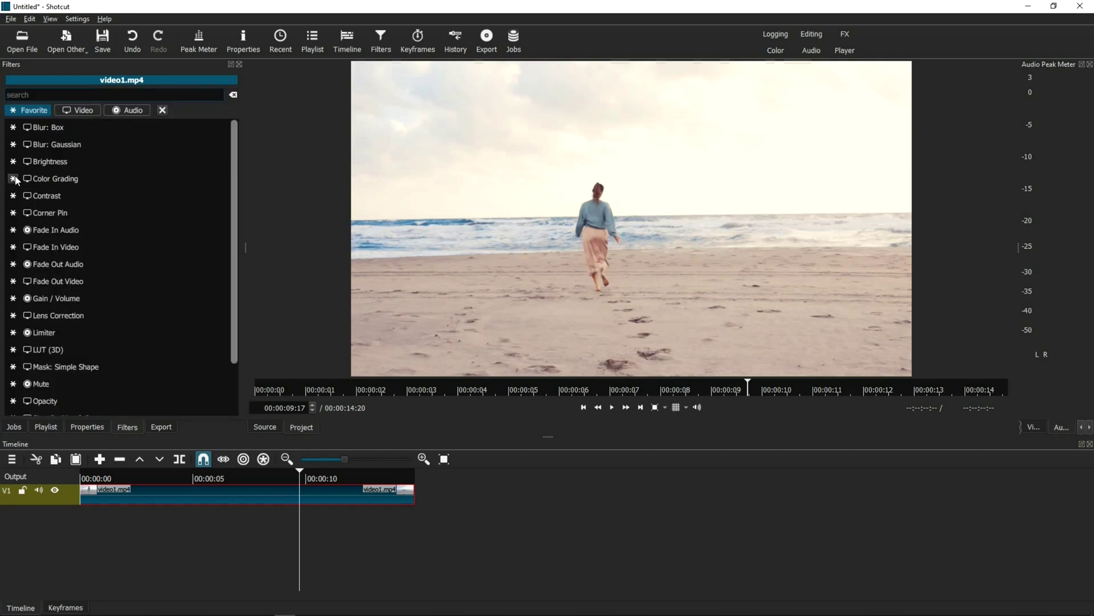
# Step: Add Mask: Apply at the end, then check Simple Shape, Opacity, LUT (3D) and Mask: Apply in order
pyautogui.write('mask')
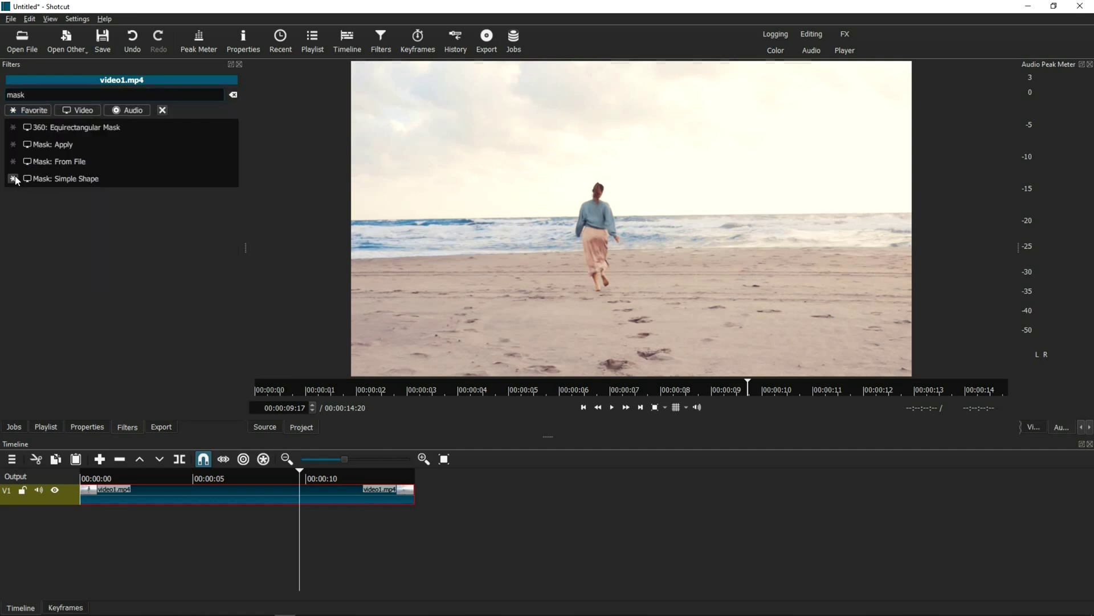
pyautogui.click(57, 145)
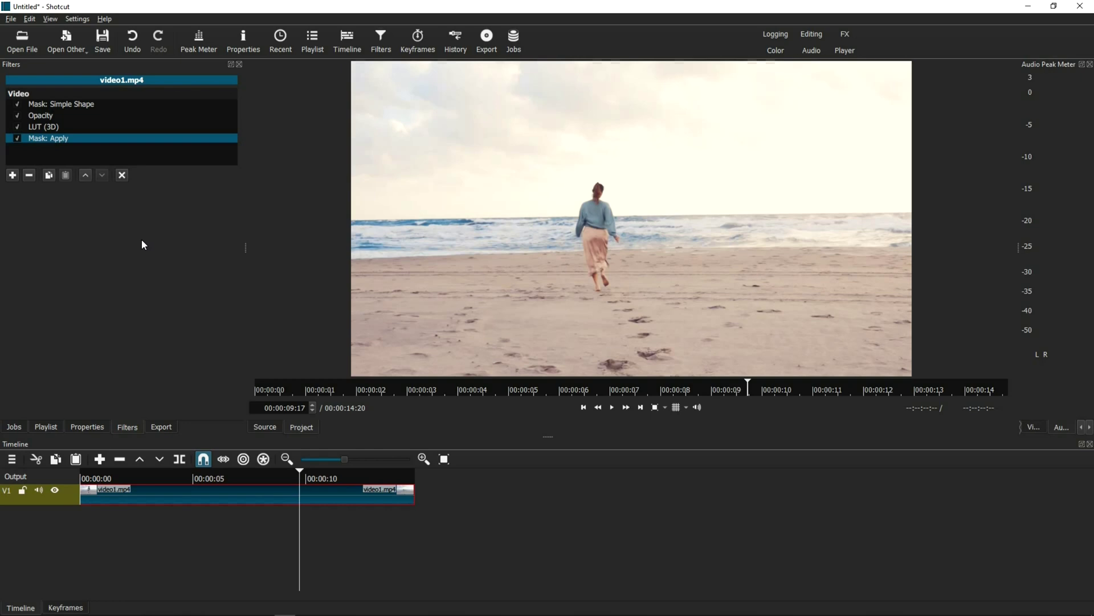
pyautogui.click(53, 103)
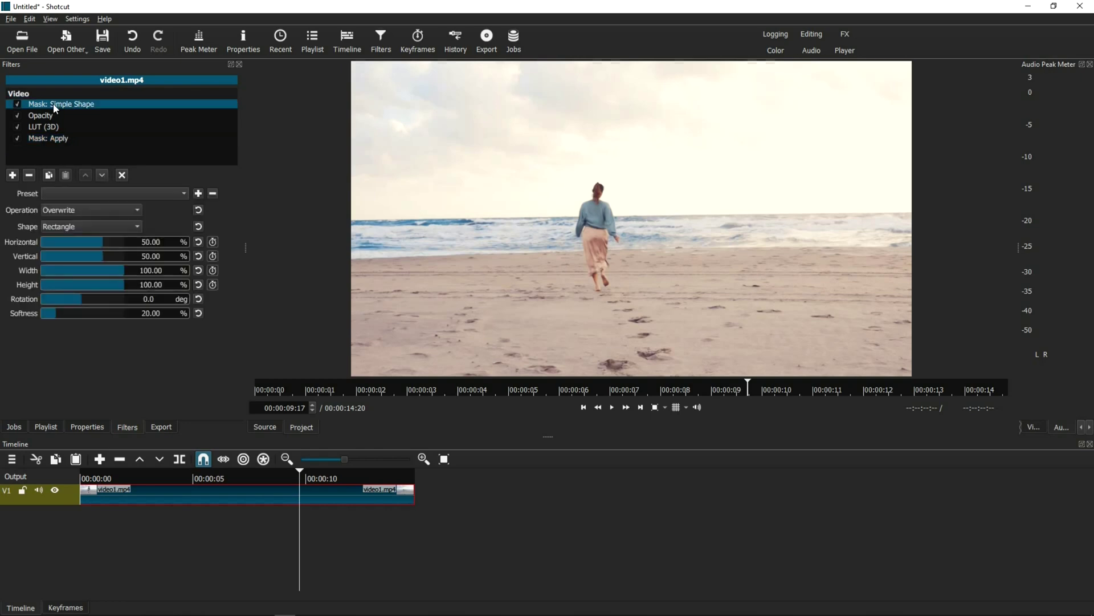
pyautogui.click(48, 116)
pyautogui.click(50, 128)
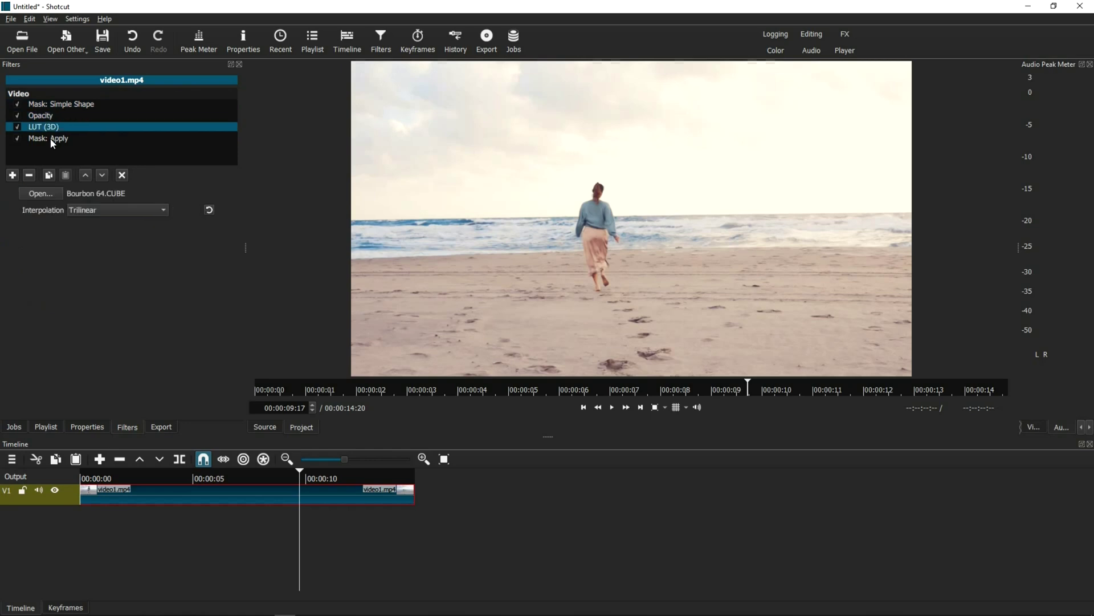
pyautogui.click(50, 138)
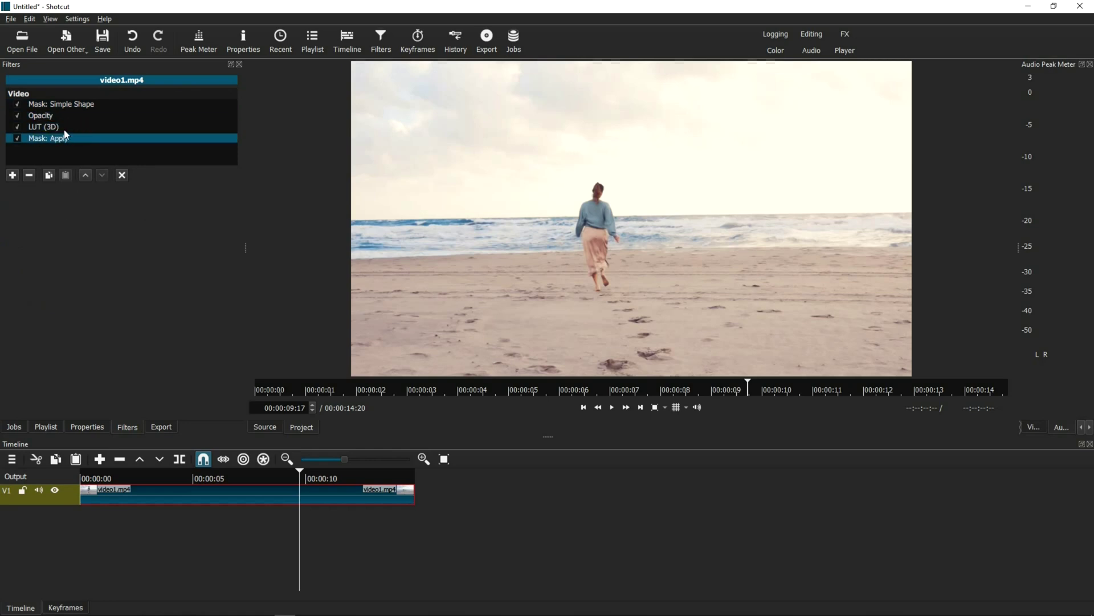
pyautogui.click(51, 128)
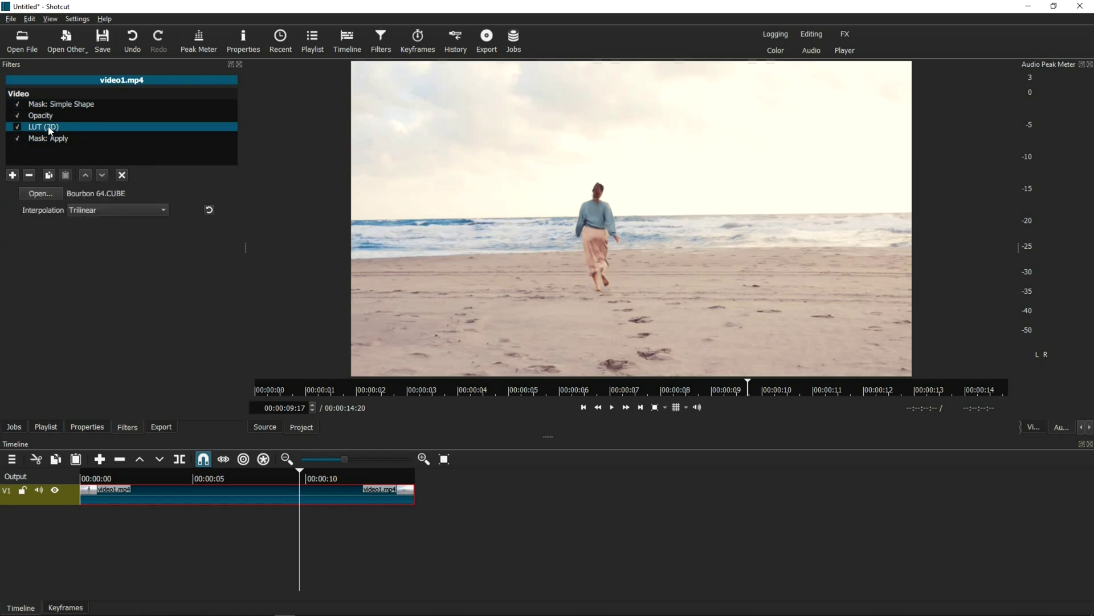
pyautogui.click(18, 127)
pyautogui.click(18, 127)
pyautogui.click(19, 126)
pyautogui.click(19, 127)
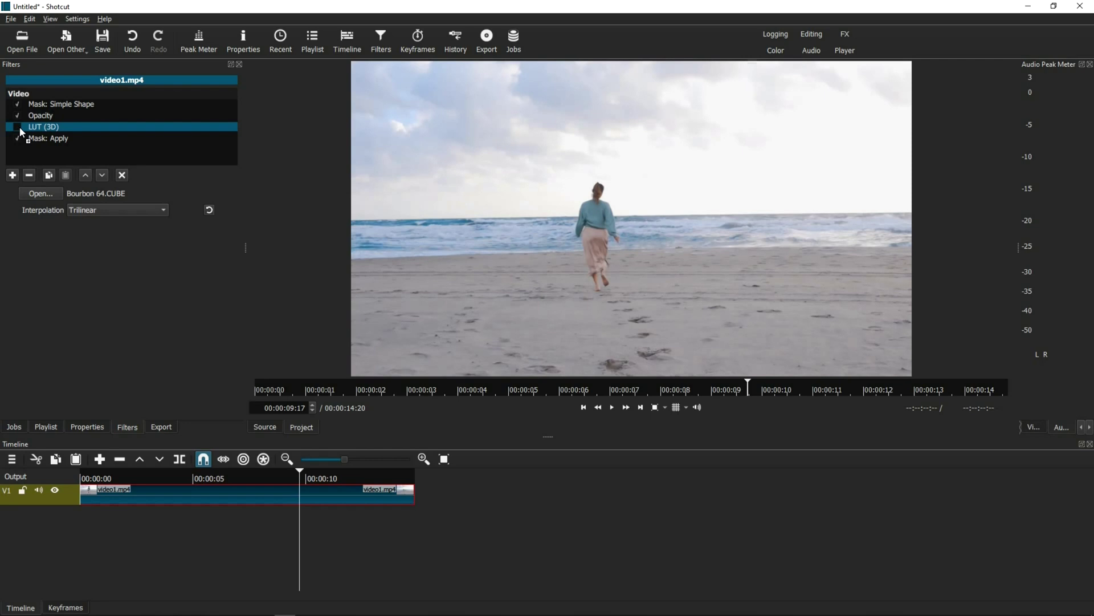
pyautogui.click(18, 126)
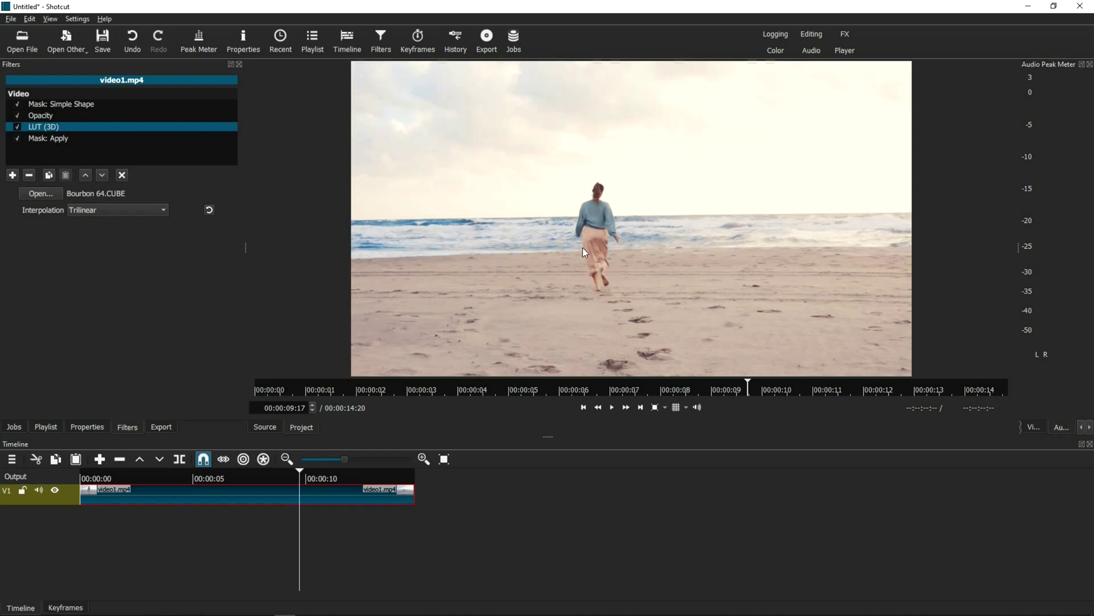
pyautogui.click(43, 118)
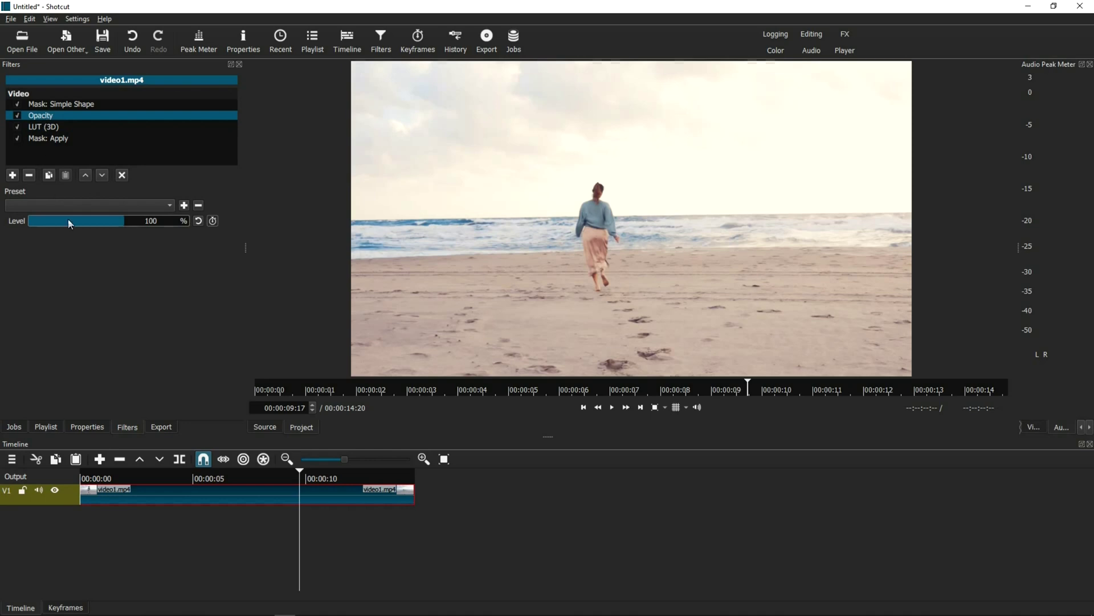
pyautogui.moveTo(124, 225)
pyautogui.mouseDown()
pyautogui.moveTo(26, 216)
pyautogui.moveTo(133, 225)
pyautogui.moveTo(22, 223)
pyautogui.moveTo(138, 235)
pyautogui.mouseUp()
pyautogui.click(53, 132)
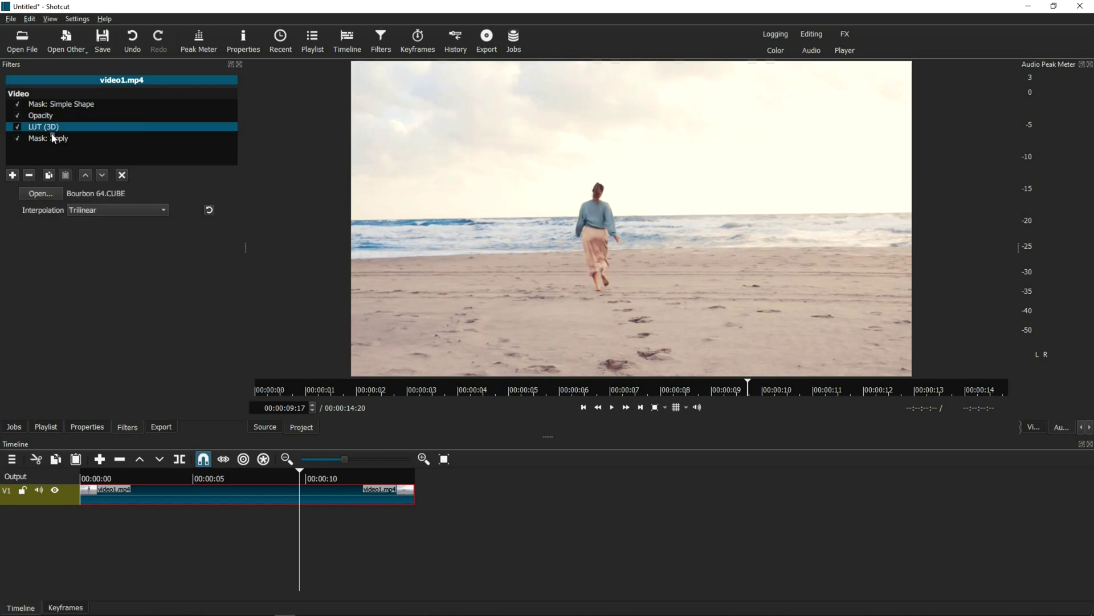
# Step: Swap the LUT (3D) file to Arabica 12.CUBE and return to the clip's start
pyautogui.click(45, 195)
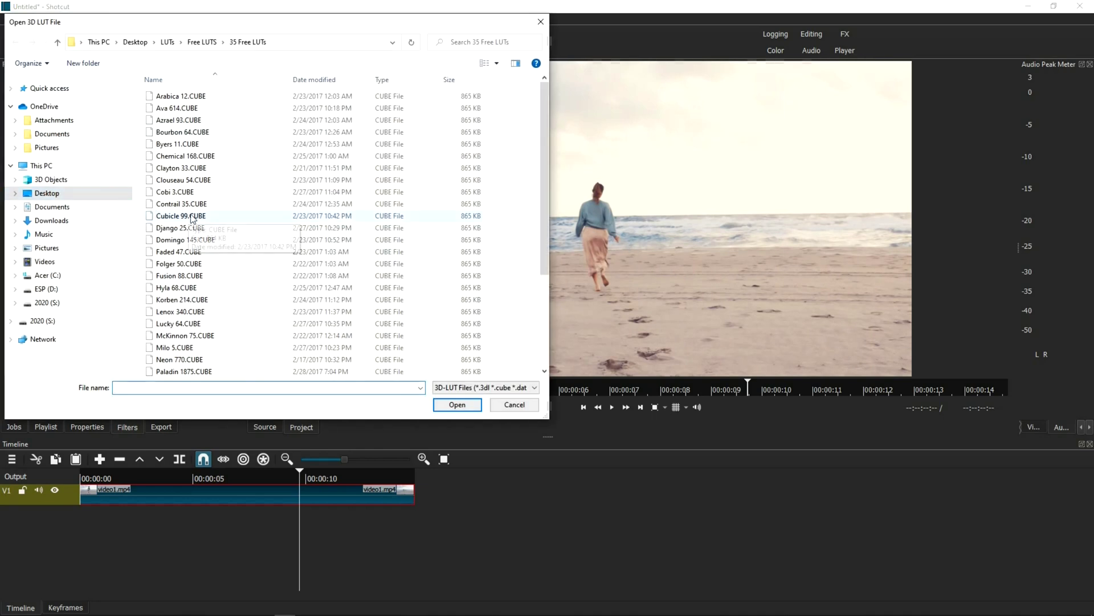
pyautogui.click(182, 98)
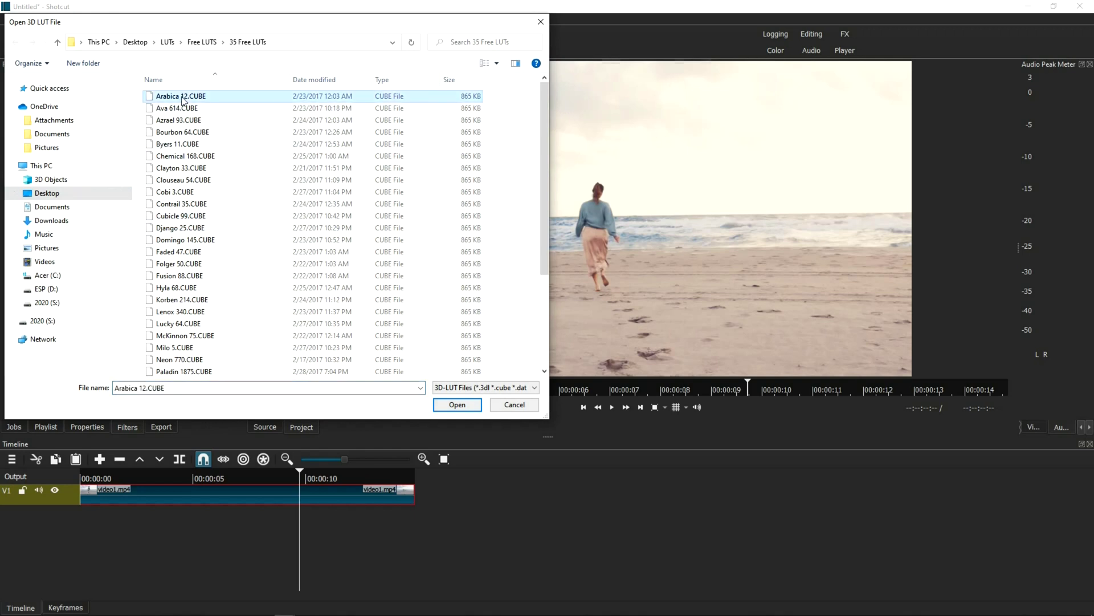
pyautogui.click(456, 404)
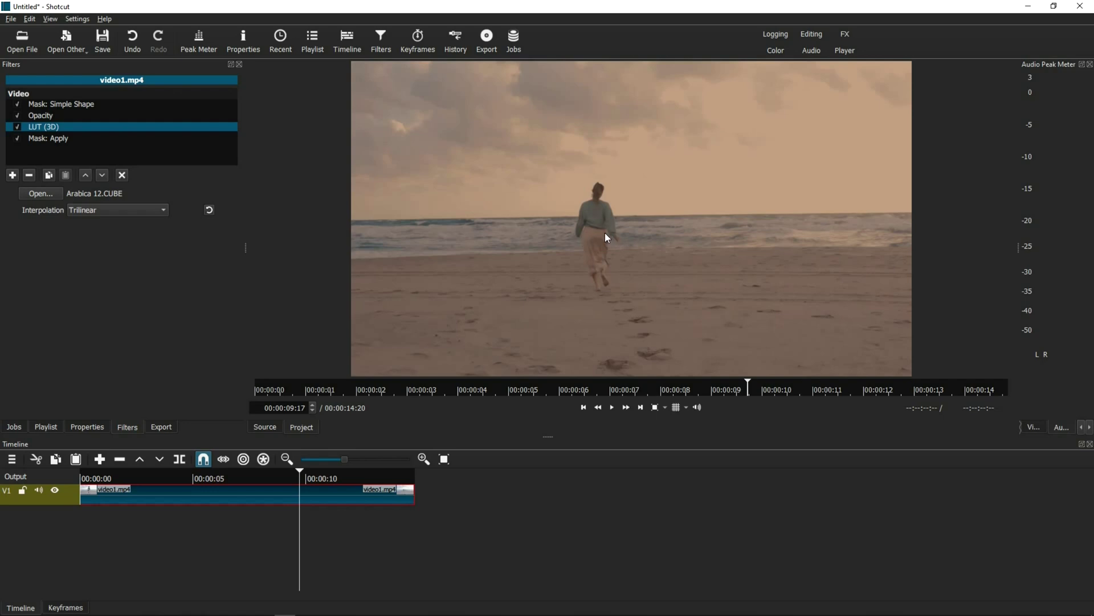
pyautogui.click(583, 407)
# Step: Preview the Arabica grade, then lower the Opacity level to about 49%
pyautogui.click(613, 407)
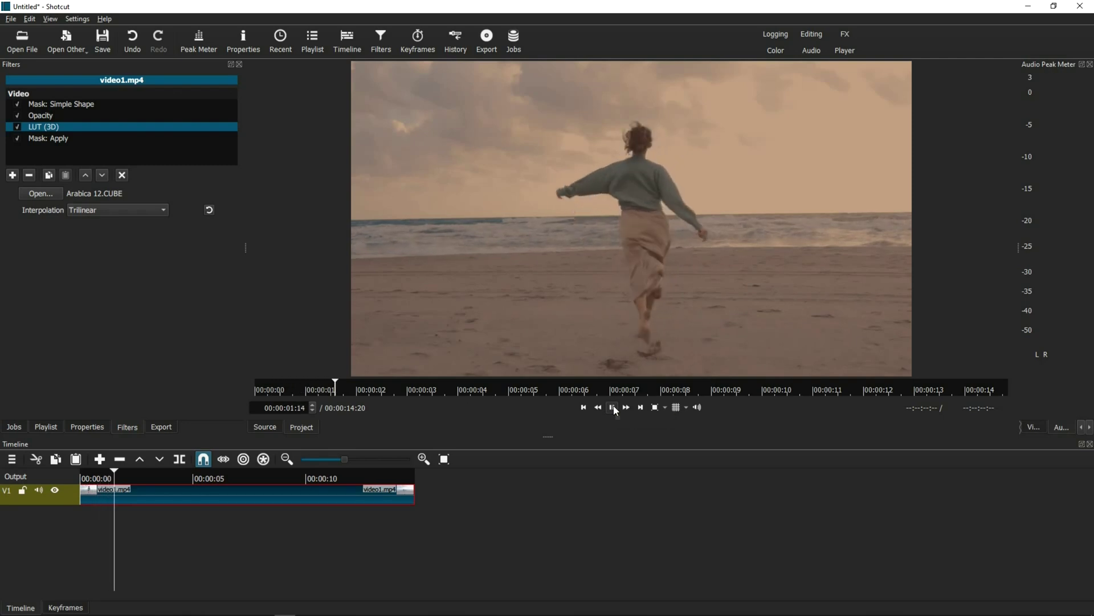
pyautogui.click(613, 407)
pyautogui.click(46, 115)
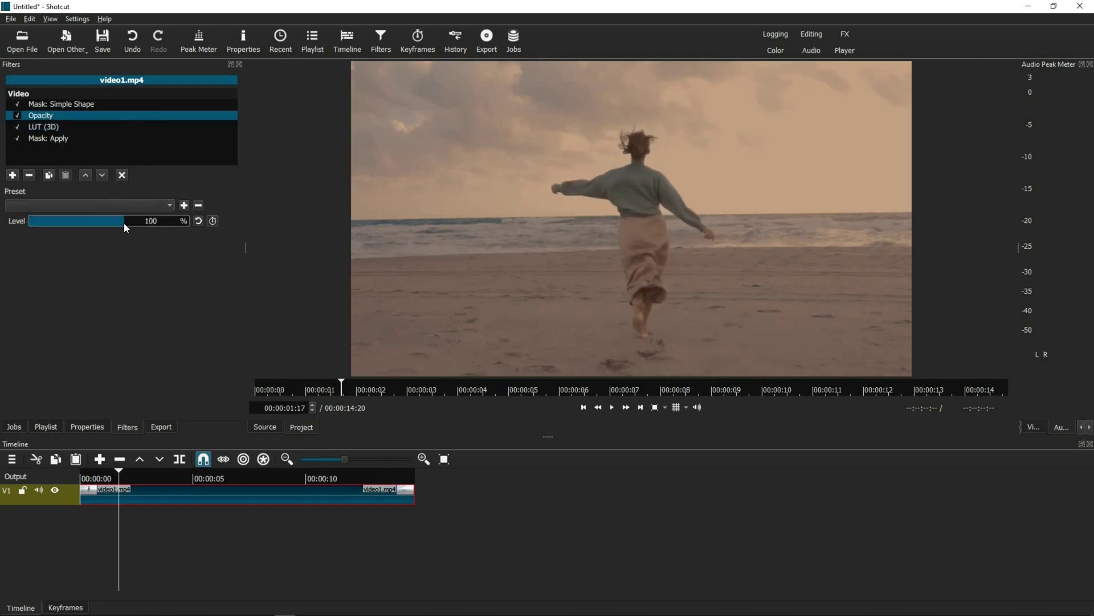
pyautogui.moveTo(125, 224); pyautogui.dragTo(75, 222)
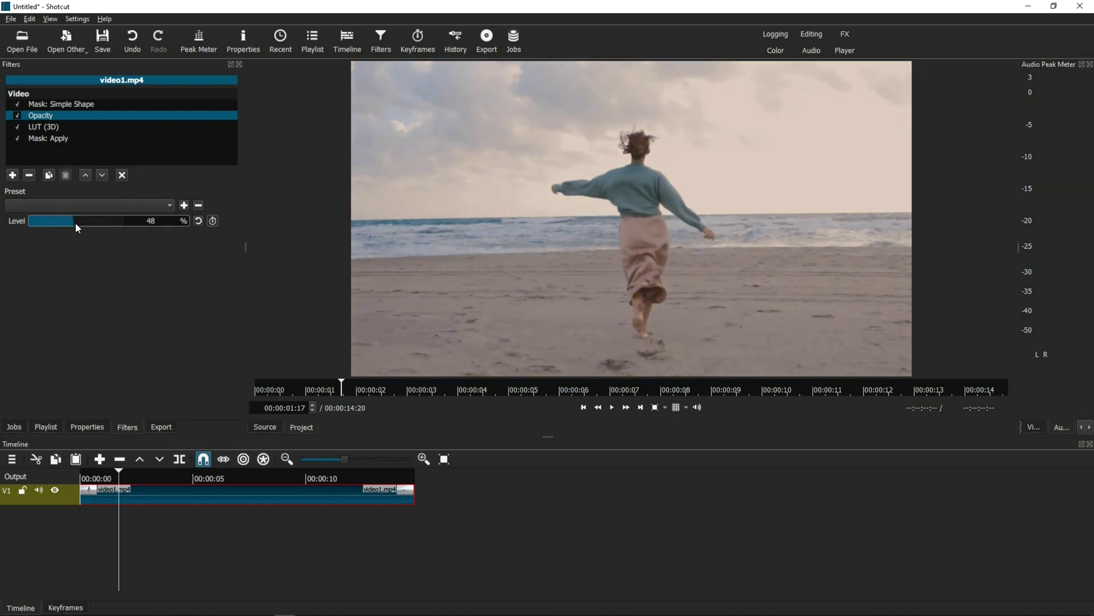
pyautogui.moveTo(76, 223); pyautogui.dragTo(76, 223)
# Step: Preview the softened grade and try several more Opacity levels to compare the grade's strength
pyautogui.click(612, 407)
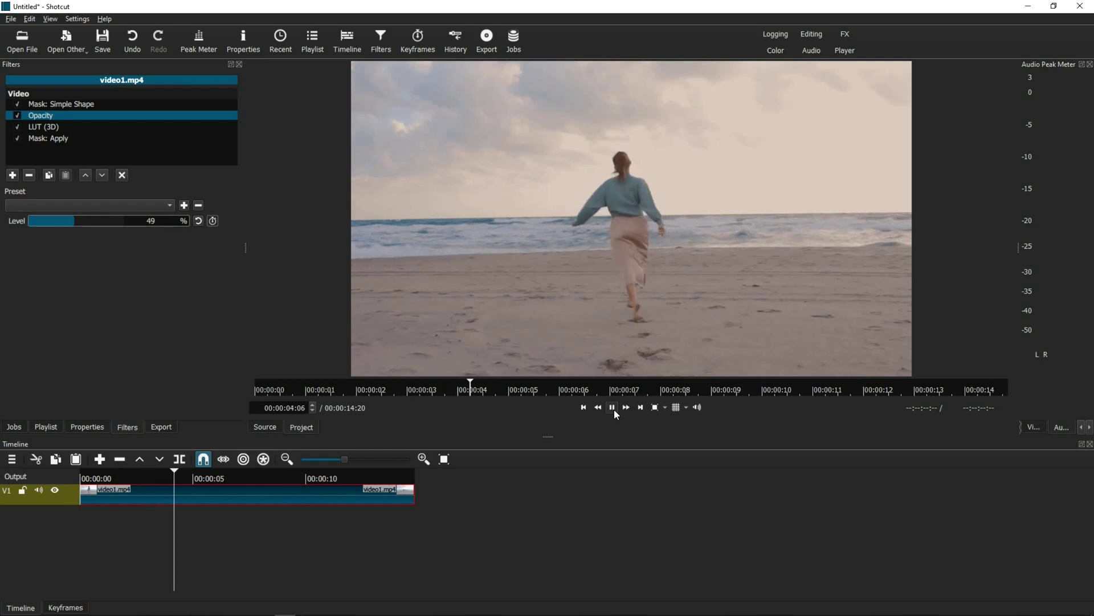
pyautogui.click(613, 408)
pyautogui.moveTo(76, 224); pyautogui.dragTo(139, 228)
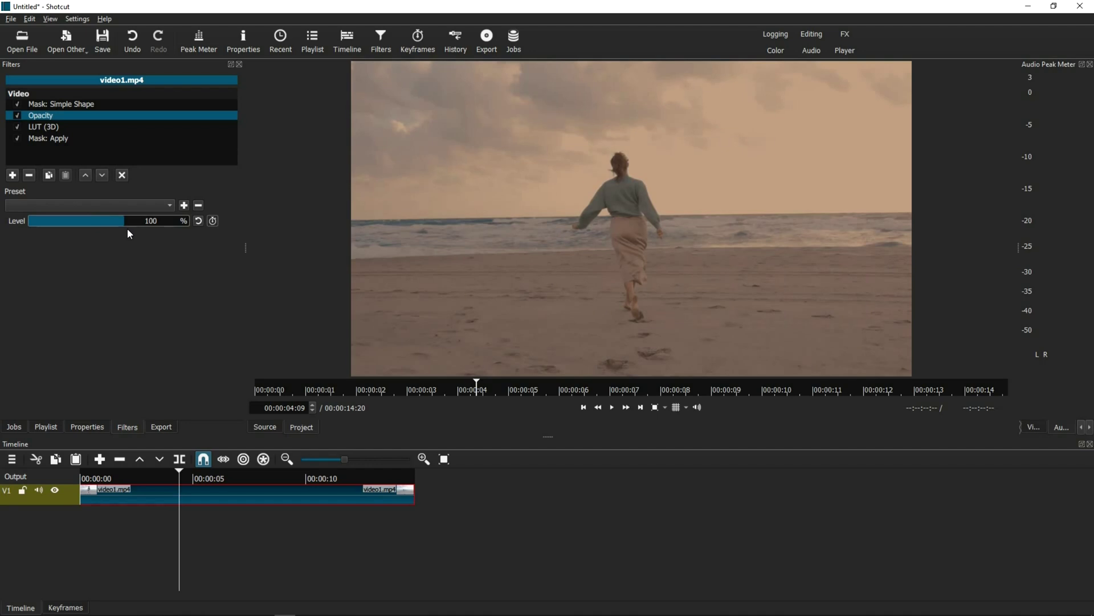
pyautogui.moveTo(118, 221)
pyautogui.mouseDown()
pyautogui.moveTo(83, 218)
pyautogui.moveTo(137, 222)
pyautogui.moveTo(73, 222)
pyautogui.moveTo(101, 226)
pyautogui.mouseUp()
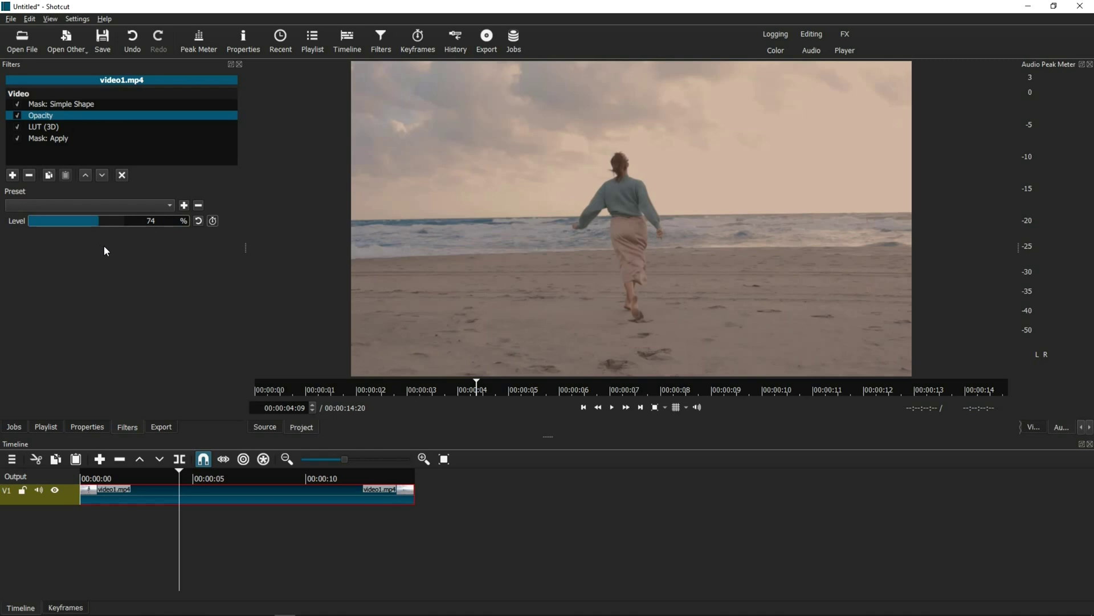
pyautogui.moveTo(94, 220); pyautogui.dragTo(132, 228)
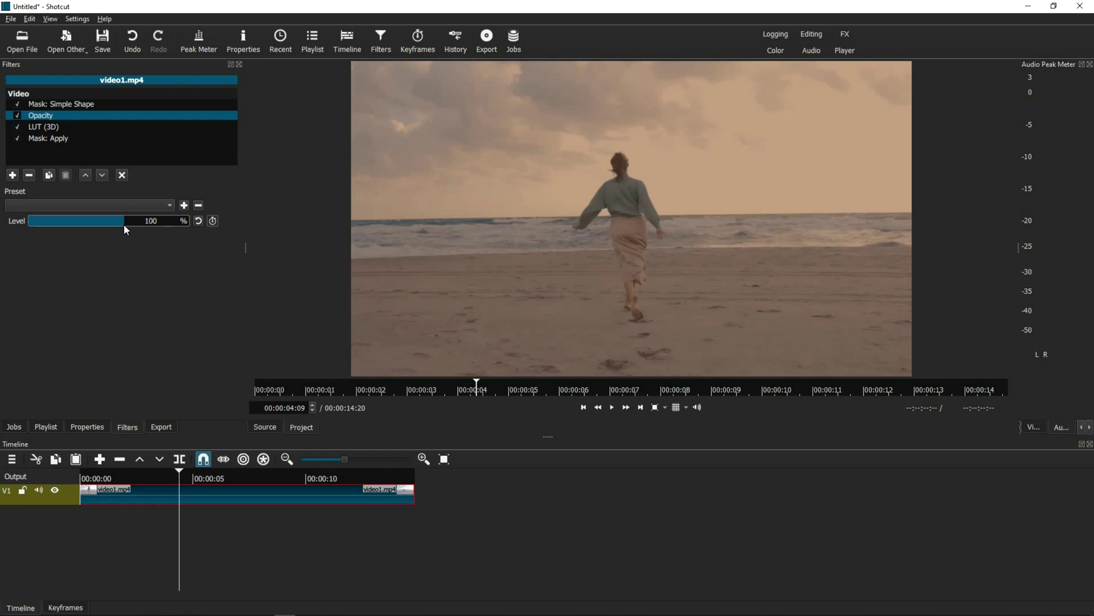
# Step: Lower the Opacity filter's Level to 44% to weaken the Arabica 12.CUBE grade
pyautogui.moveTo(124, 224); pyautogui.dragTo(74, 222)
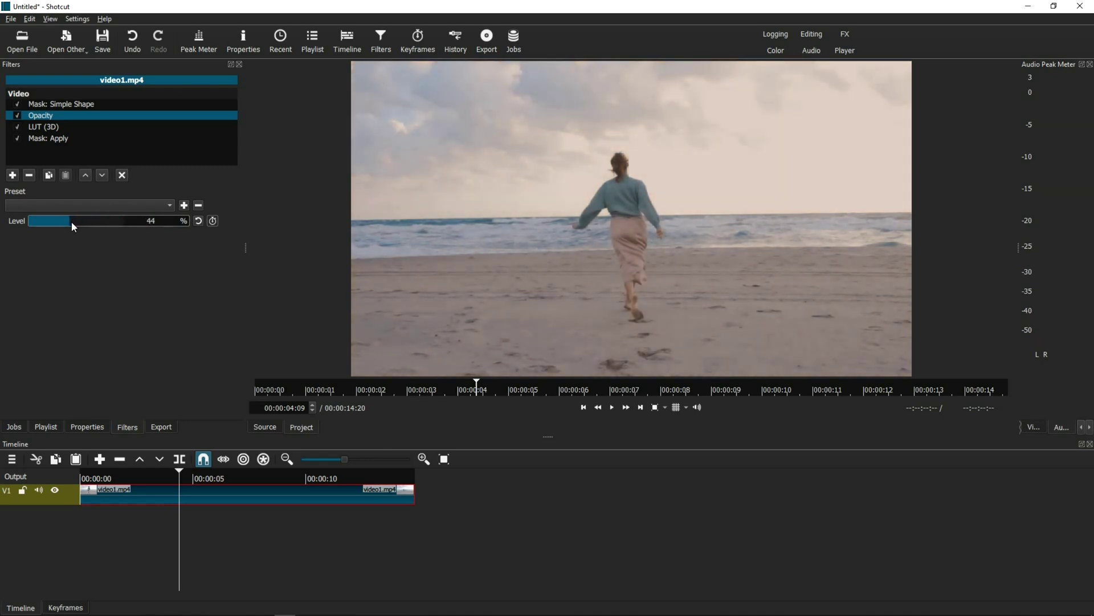